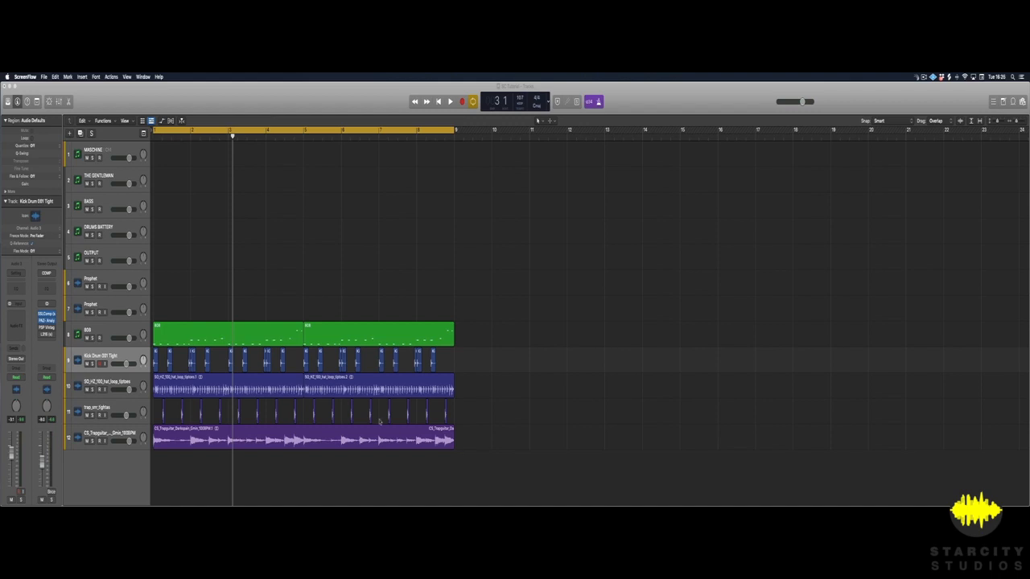
Step: Play back the full beat over the cycle range and stop
click(298, 282)
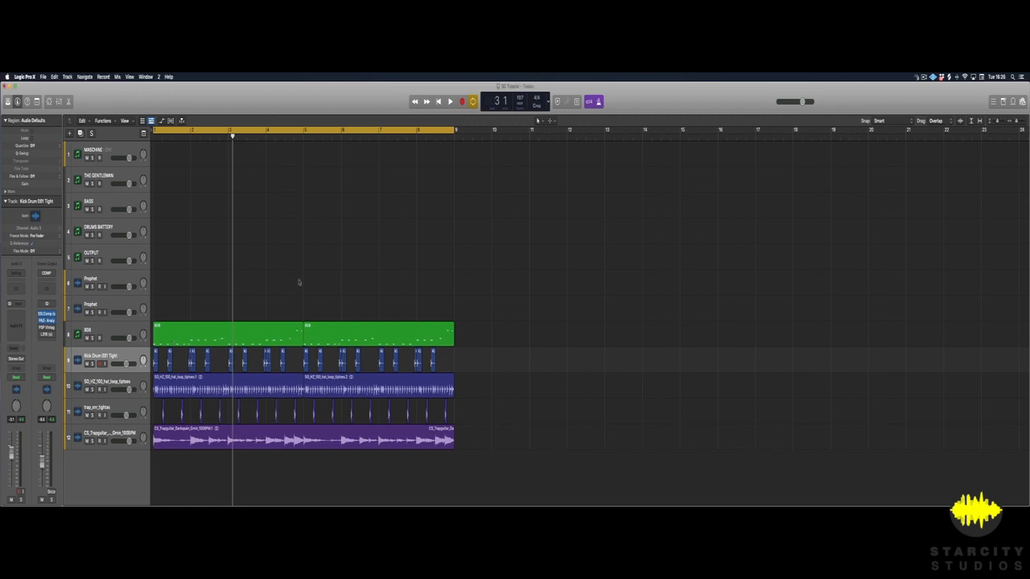
key(space)
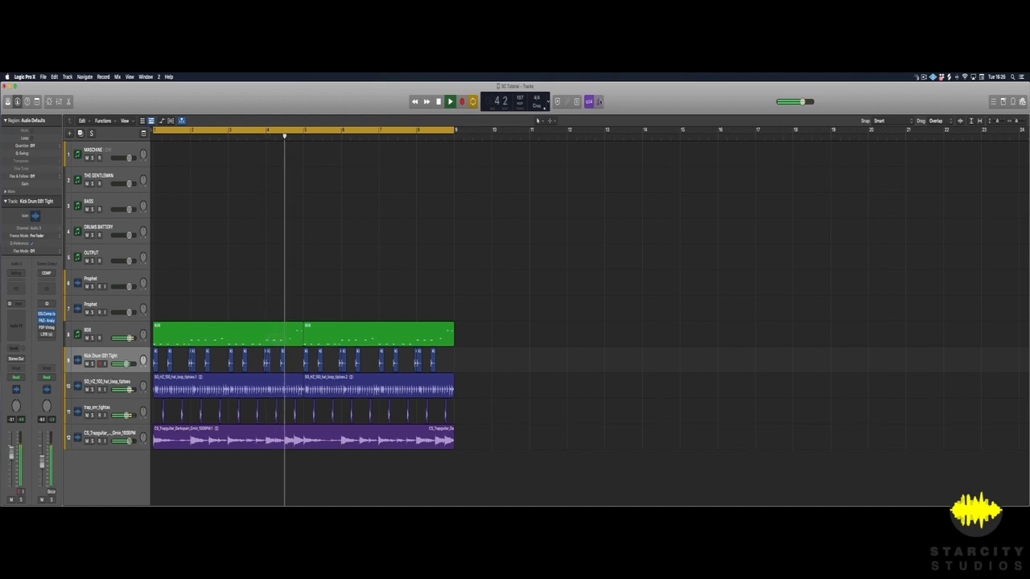
key(space)
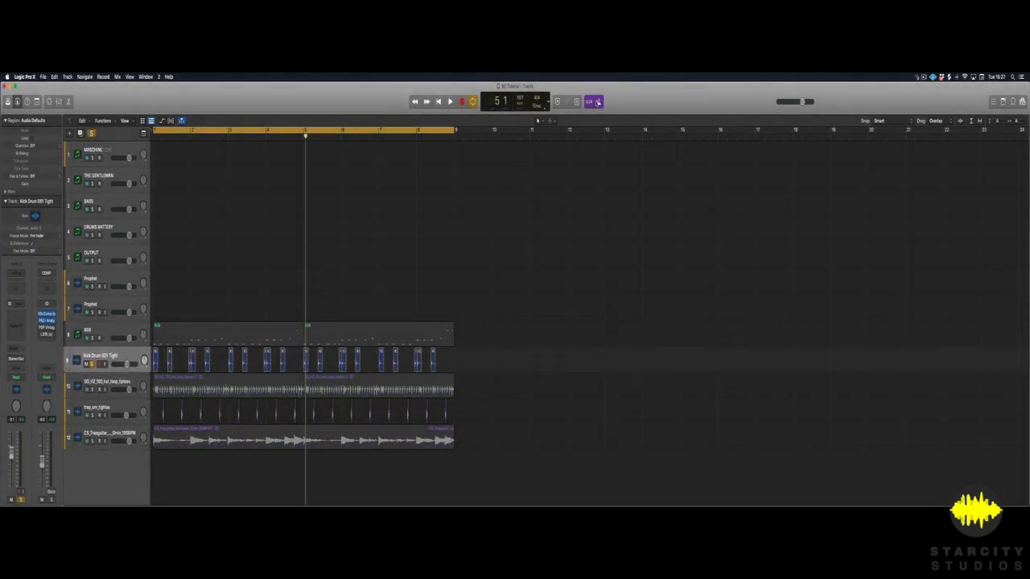
Step: Listen to the soloed kick drum track from the start of the song
key(Return)
key(space)
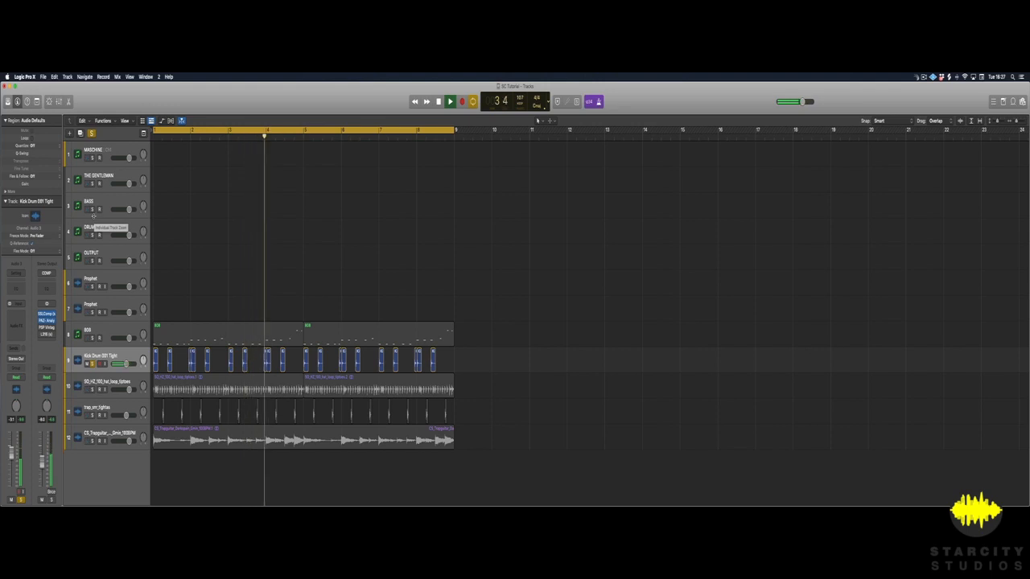
key(space)
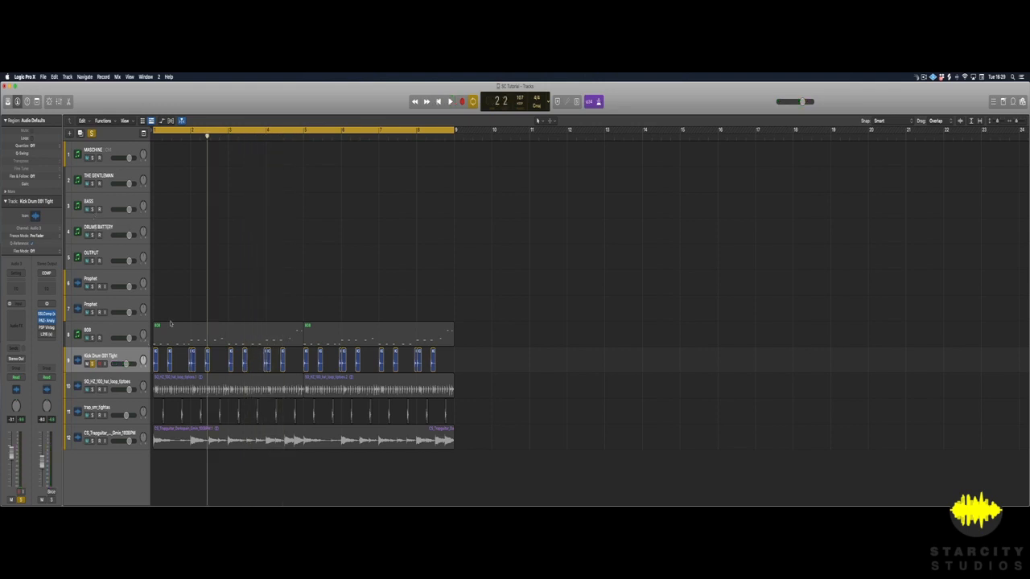
Step: Insert a Channel EQ on the kick drum track and enable its analyzer
click(15, 287)
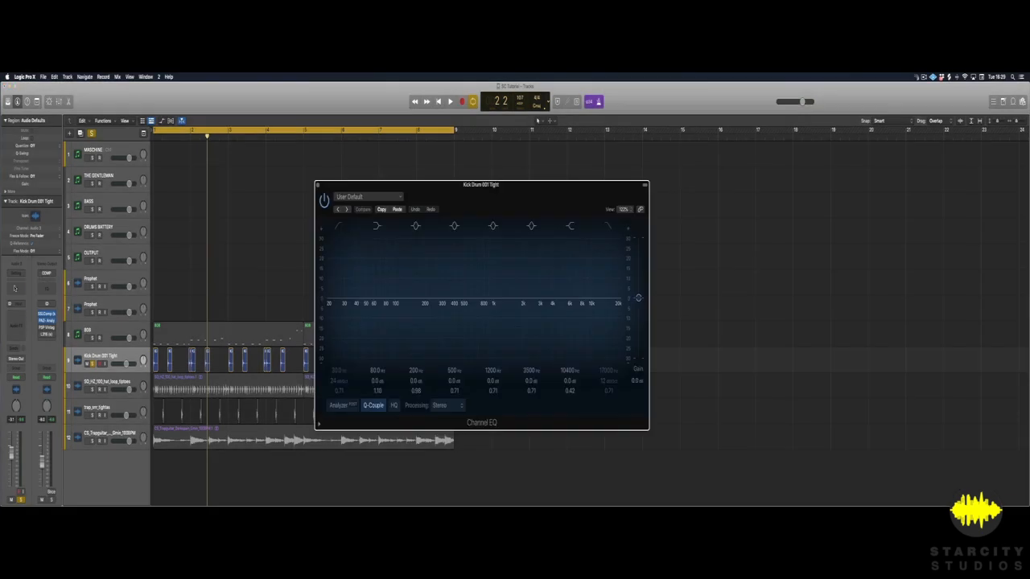
click(343, 408)
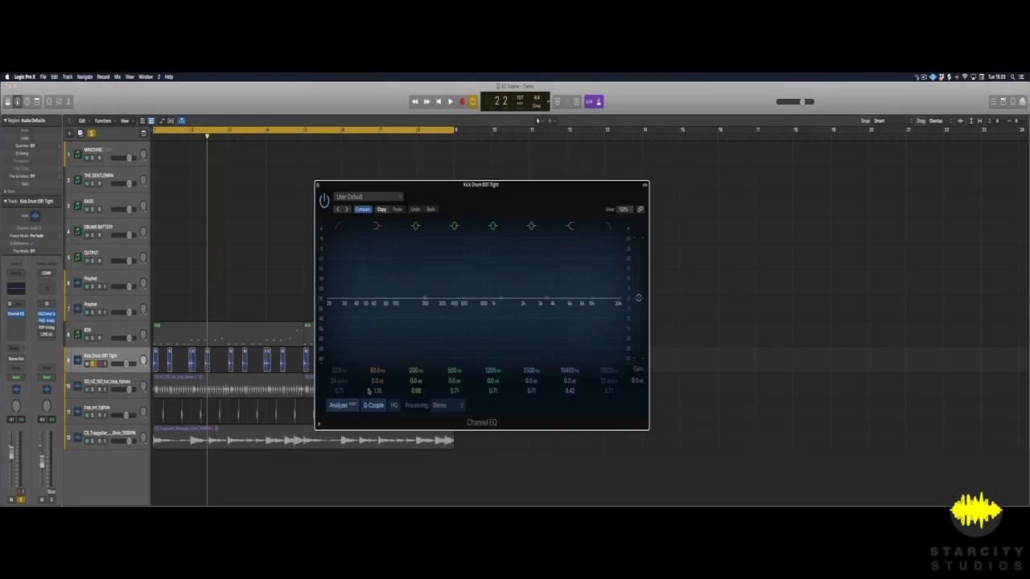
drag(436, 197, 408, 174)
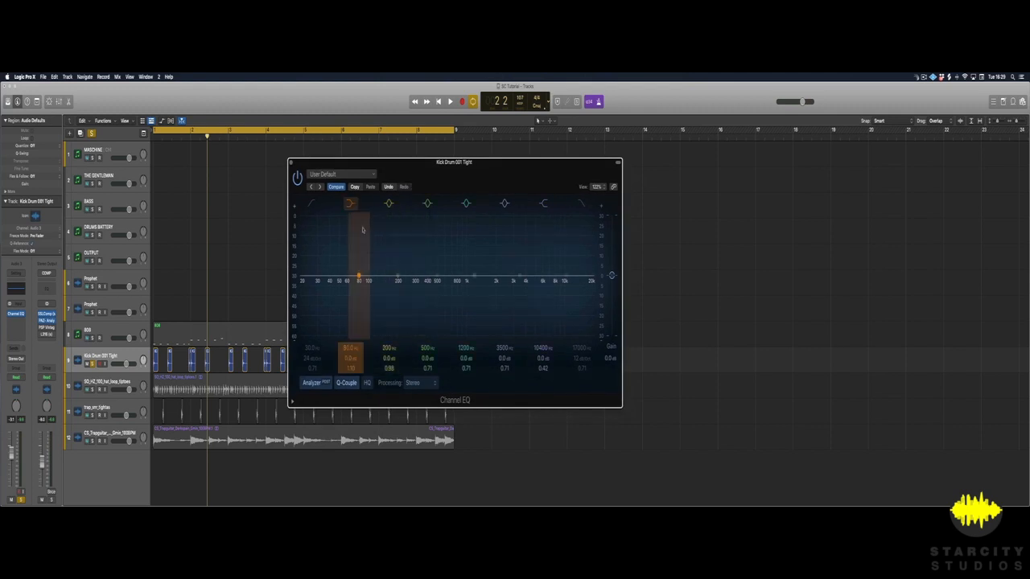
Step: Analyze the kick in playback and apply a low cut at 40 Hz with a 48 dB/oct slope in its EQ
key(space)
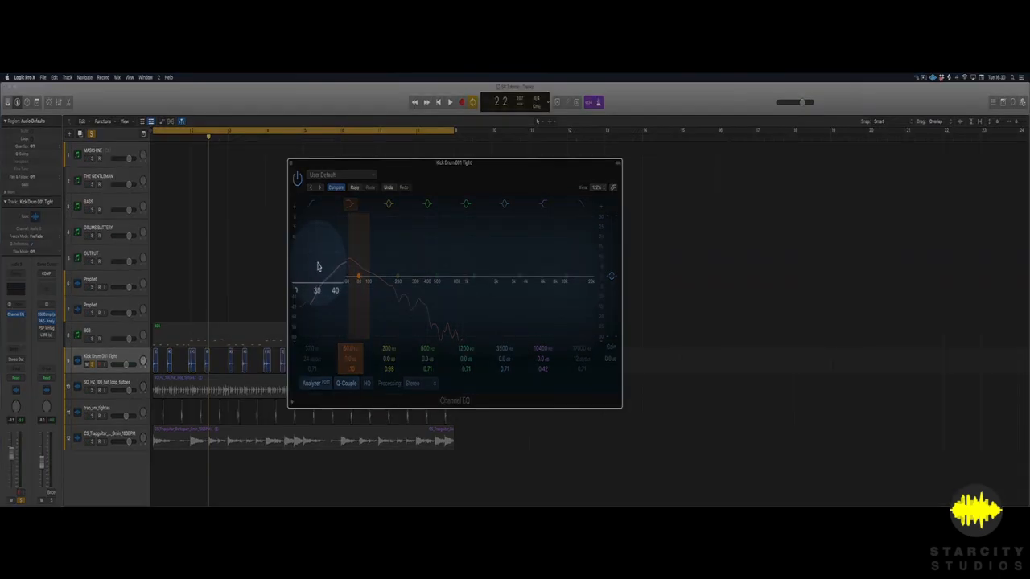
click(311, 206)
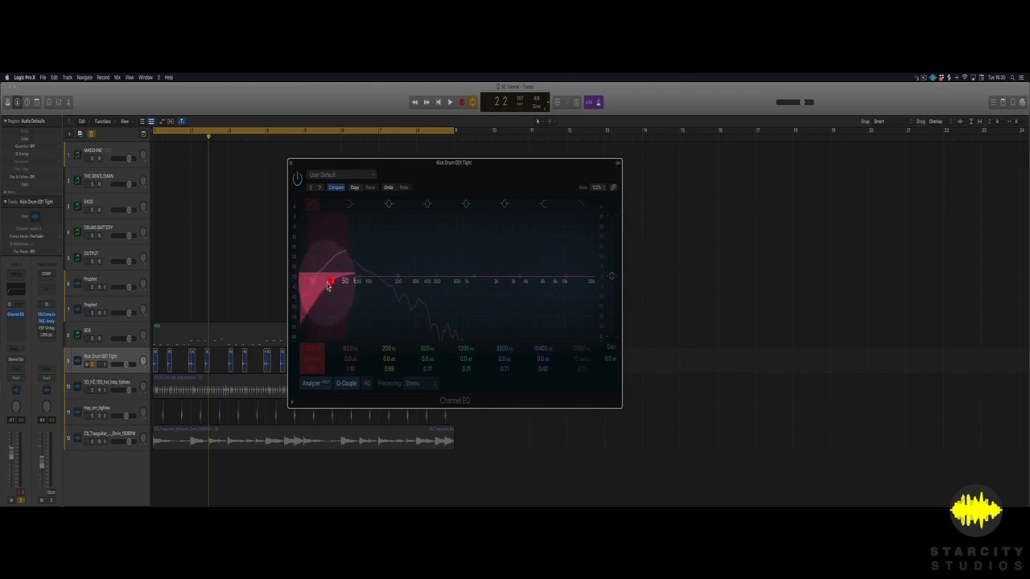
mouse_move(327, 286)
mouse_down()
mouse_move(320, 282)
mouse_move(346, 282)
mouse_move(336, 278)
mouse_up()
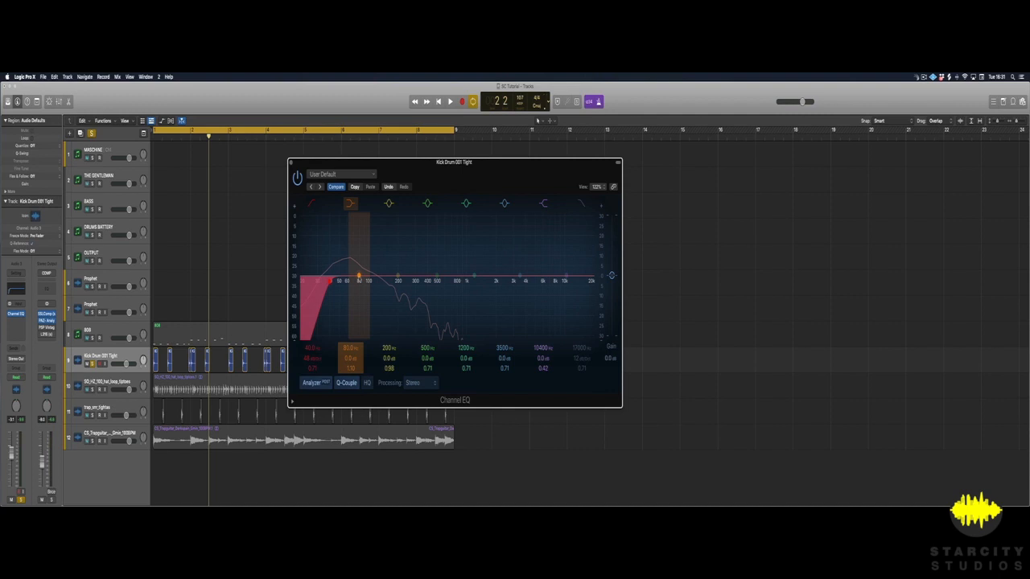
Step: Exaggerate the kick's 80 Hz low-shelf boost to about +18.5 dB and listen to it in playback
key(space)
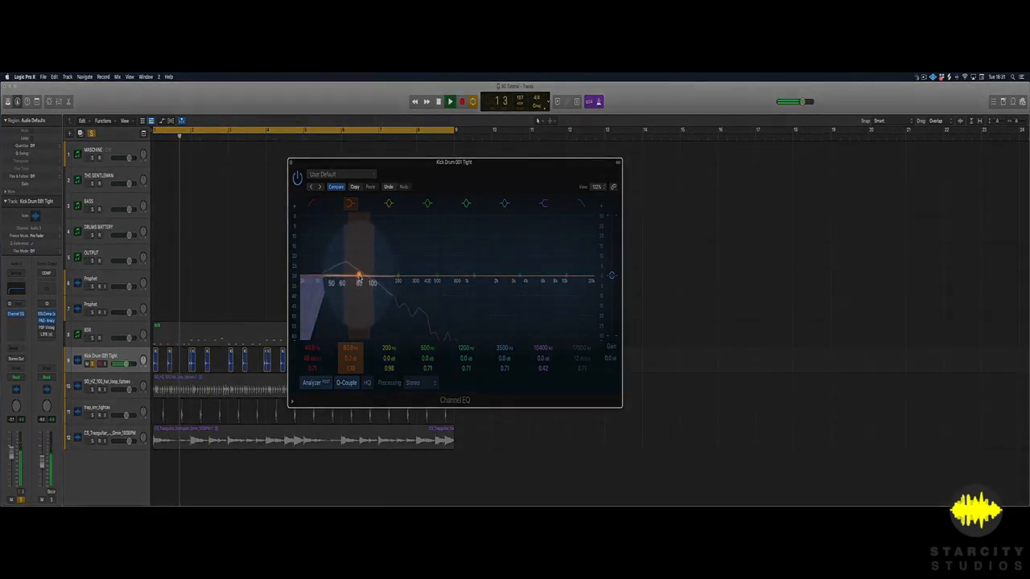
drag(360, 276, 361, 266)
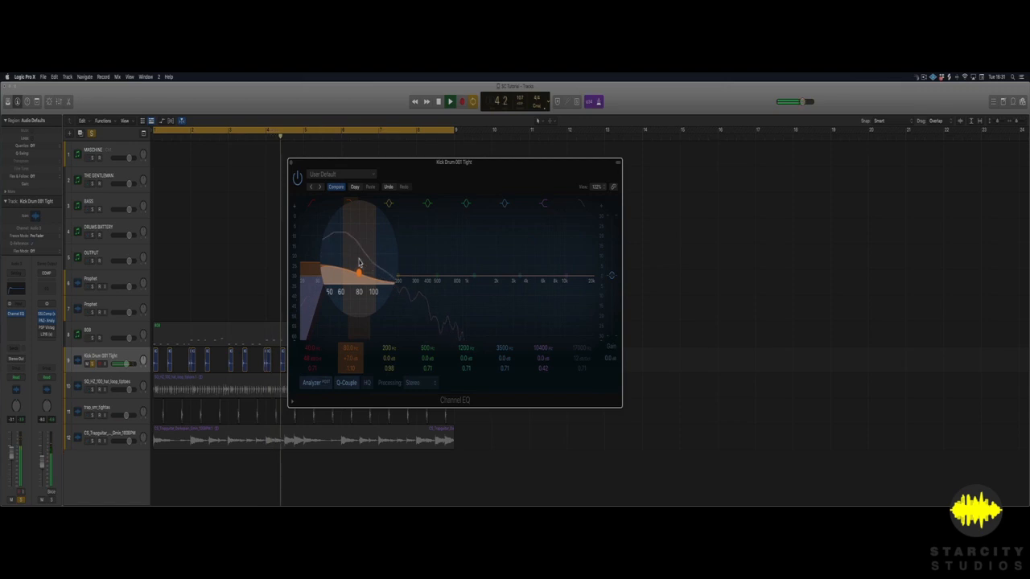
key(space)
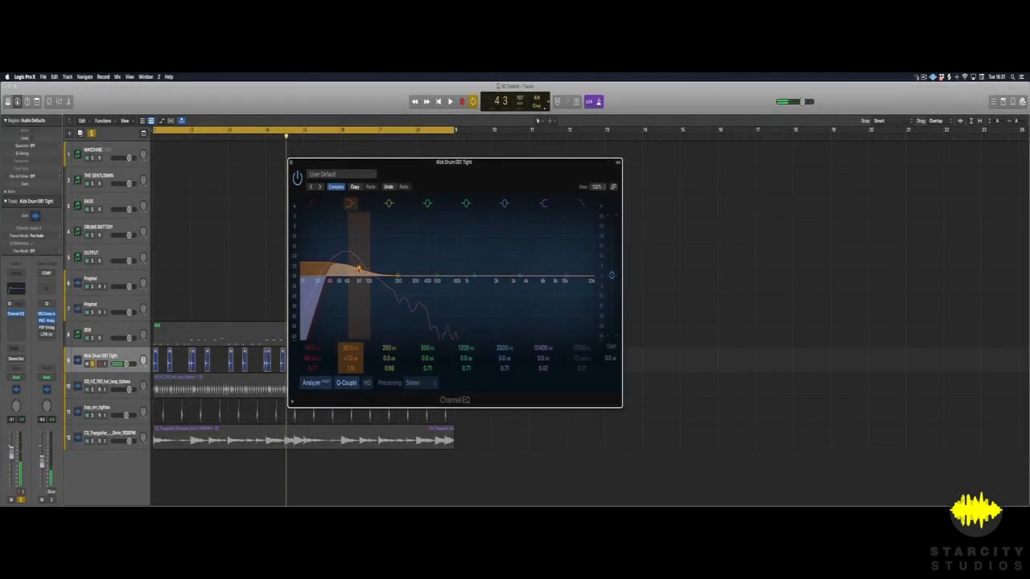
drag(359, 270, 360, 241)
key(space)
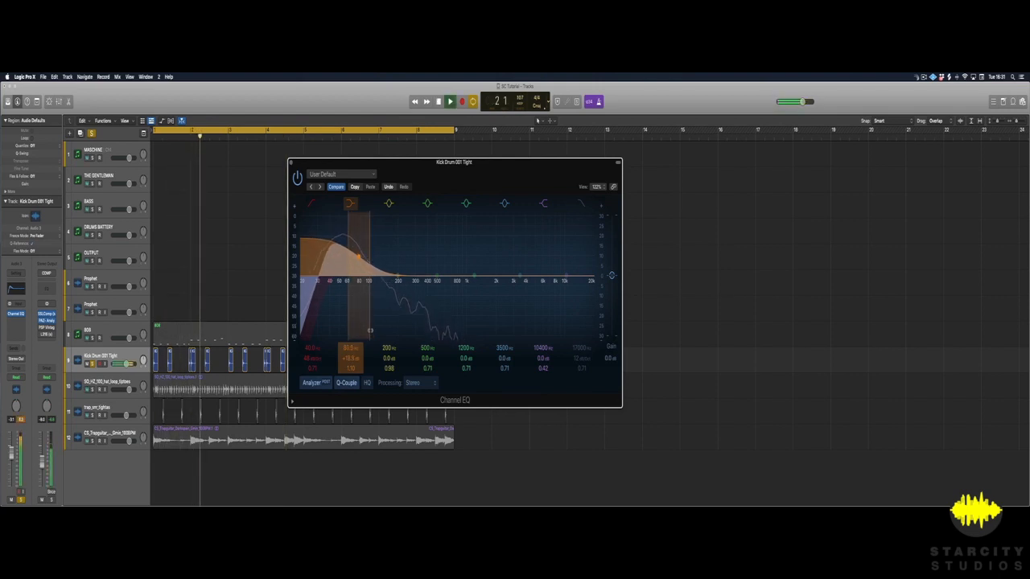
key(space)
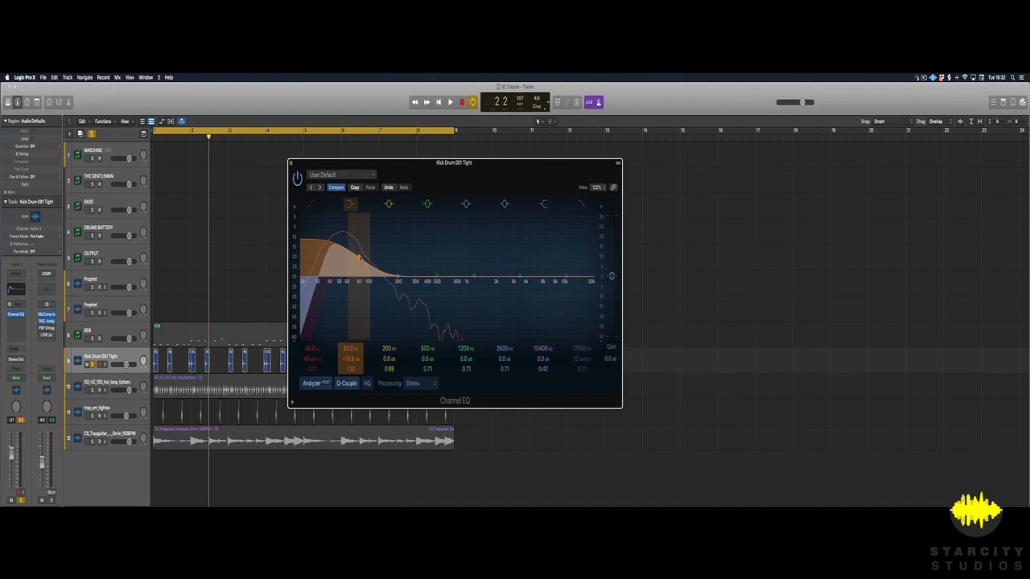
Step: Set the kick's 80 Hz low-shelf gain to about +8.8 dB and audition it
drag(358, 258, 360, 282)
key(space)
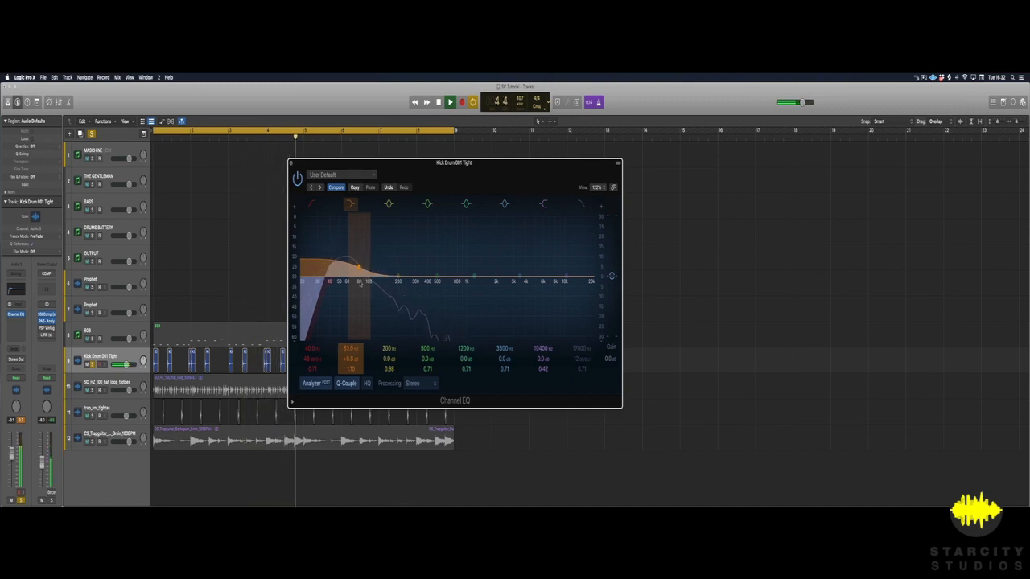
key(space)
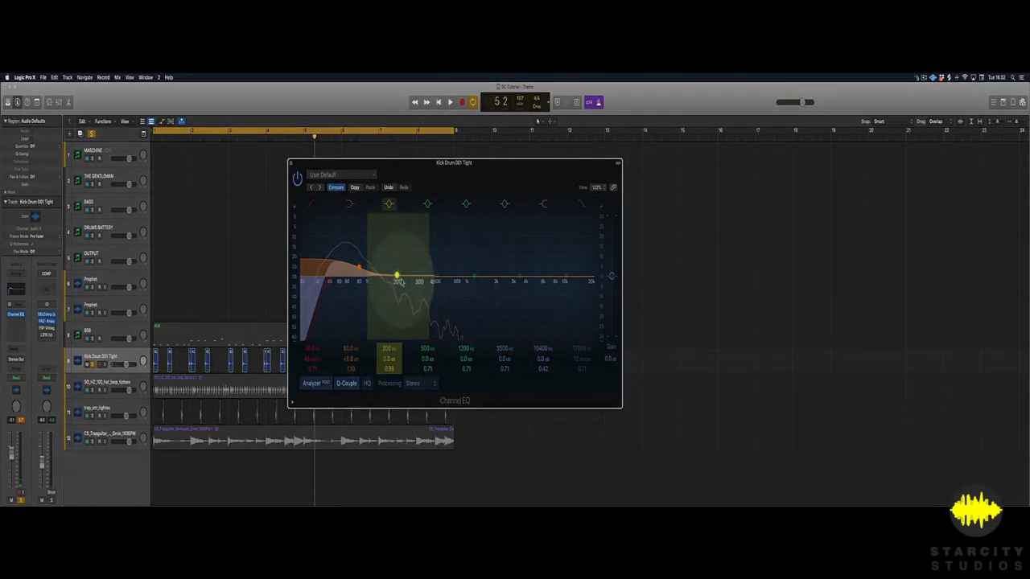
Step: Boost the kick's 200 Hz band by about 3.6 dB during playback
click(398, 279)
key(space)
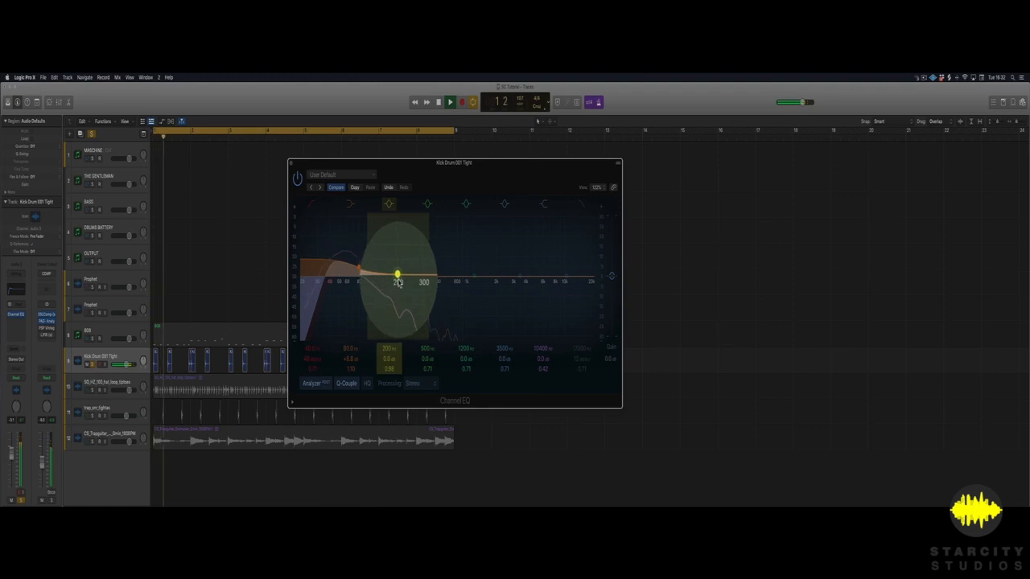
drag(401, 284, 398, 270)
key(space)
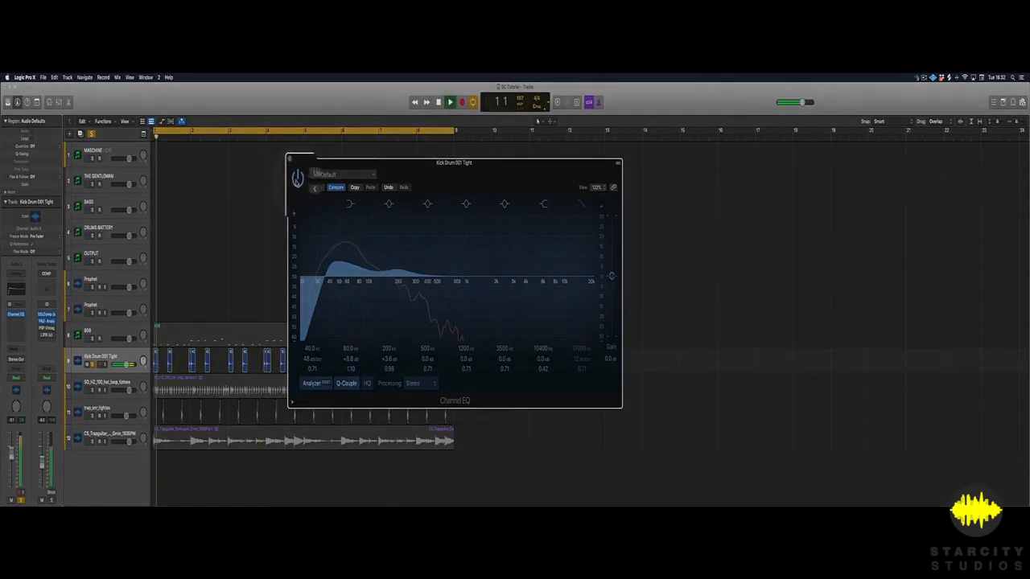
Step: Compare the kick with its Channel EQ bypassed and active during playback
key(space)
click(297, 180)
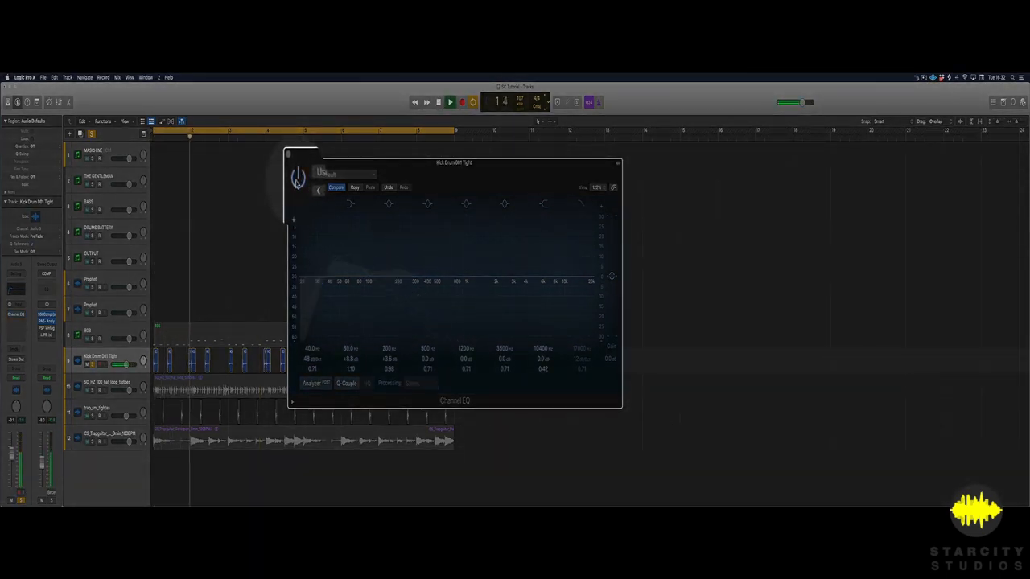
click(297, 180)
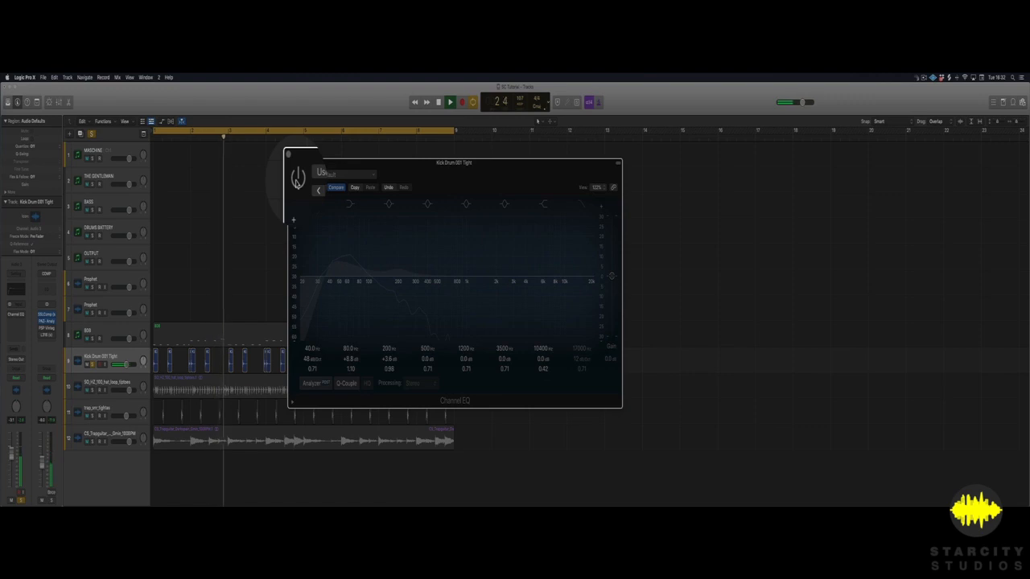
click(296, 180)
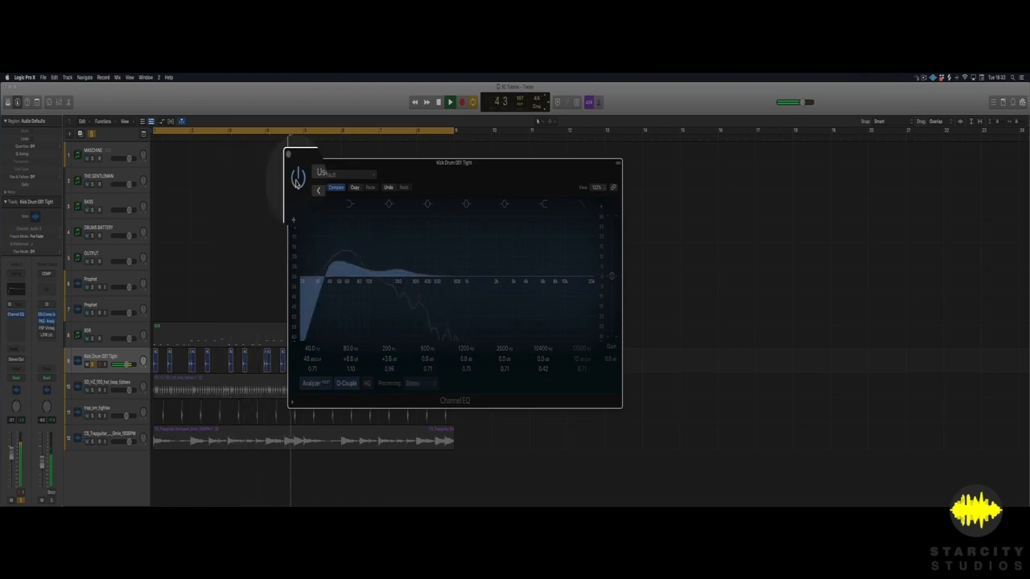
key(space)
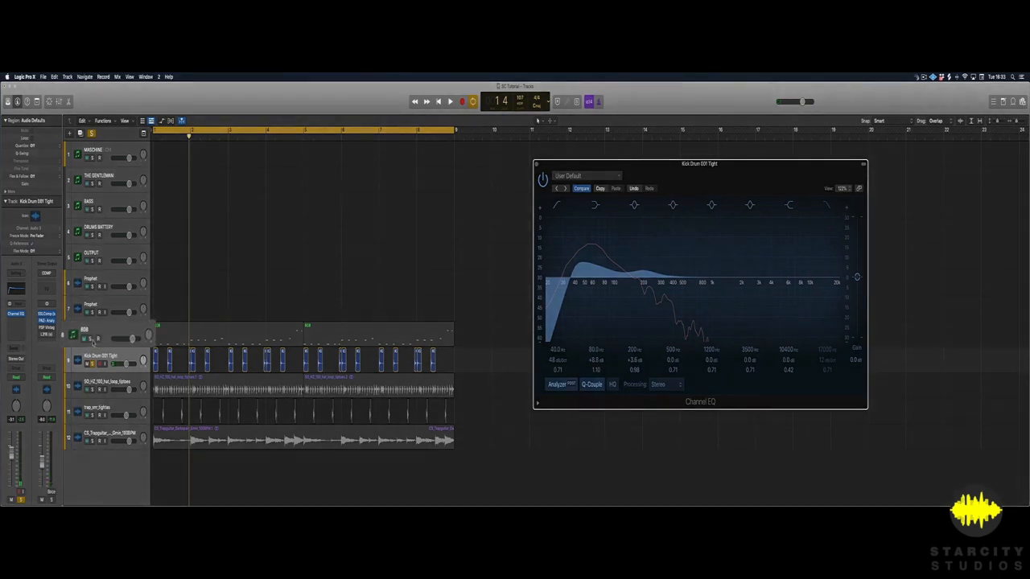
Step: Isolate the 808 for playback by soloing its track and muting the kick, and select the 808 track
click(97, 340)
key(space)
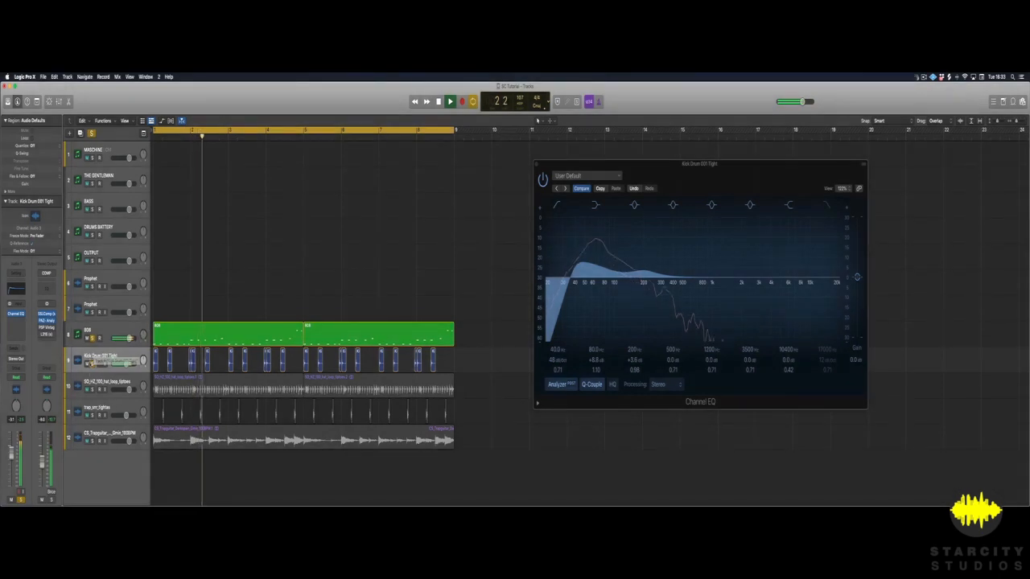
click(112, 331)
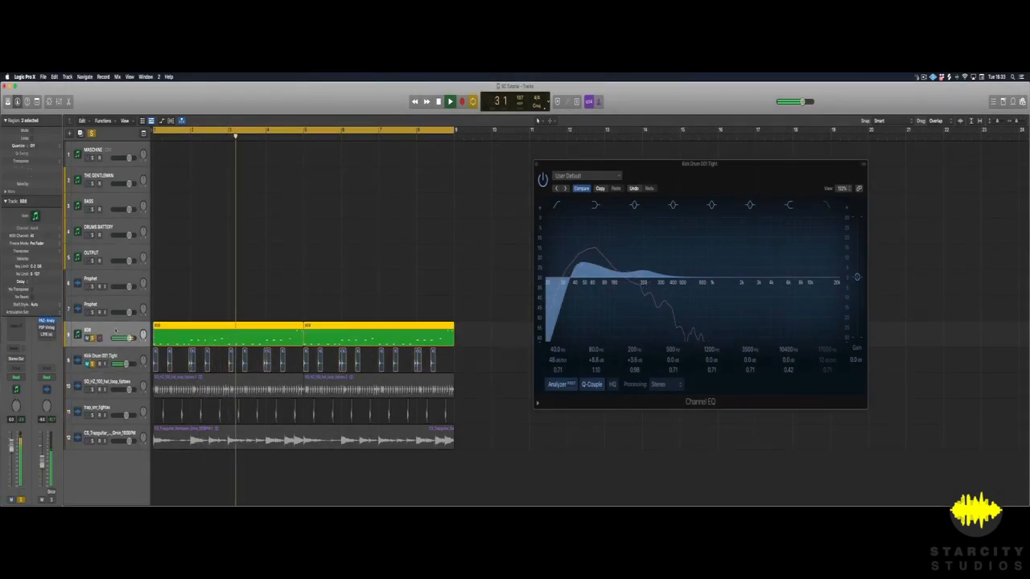
key(space)
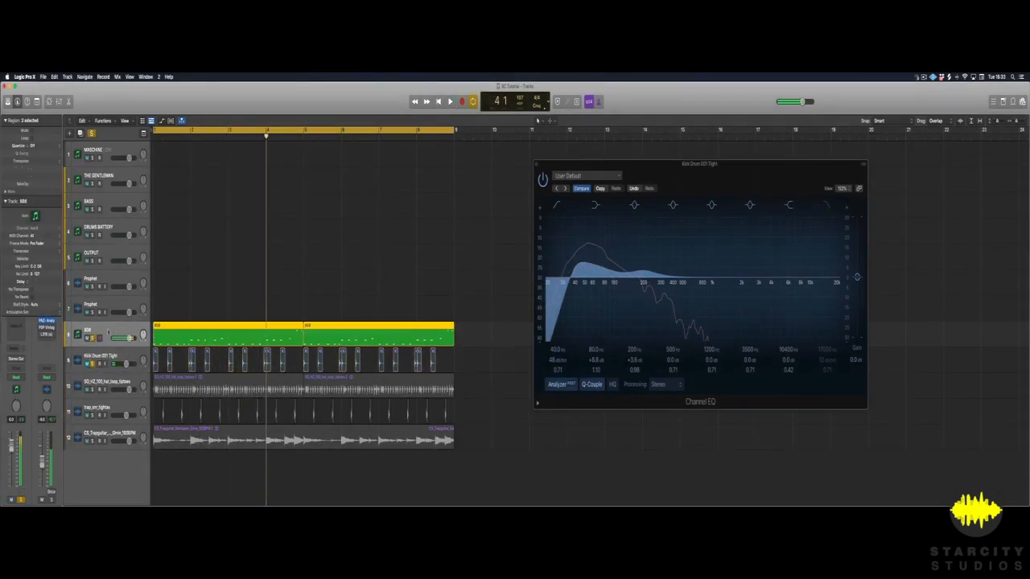
Step: Close the kick's EQ and insert a Channel EQ on the 808 track with its analyzer enabled
click(537, 164)
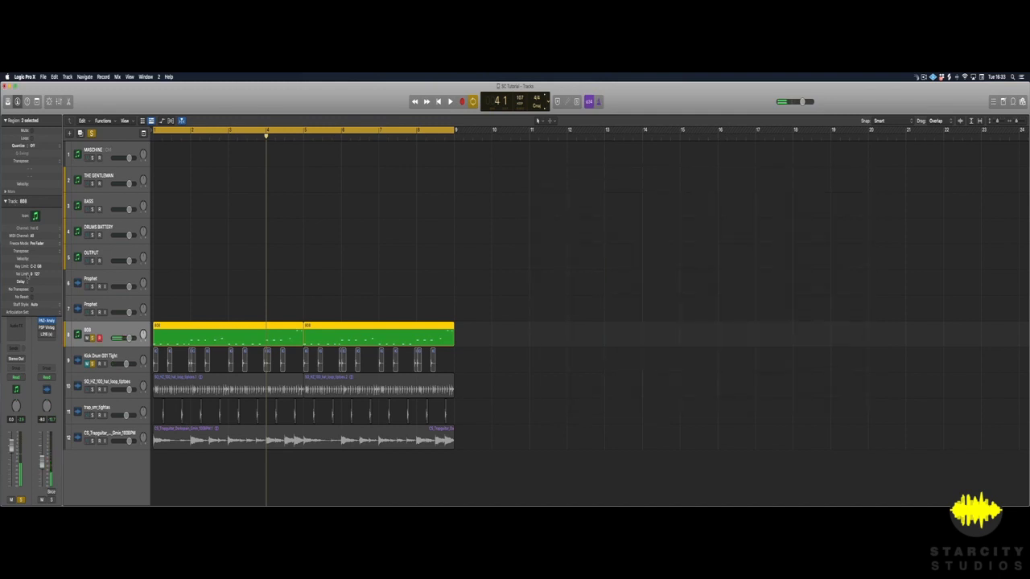
click(6, 120)
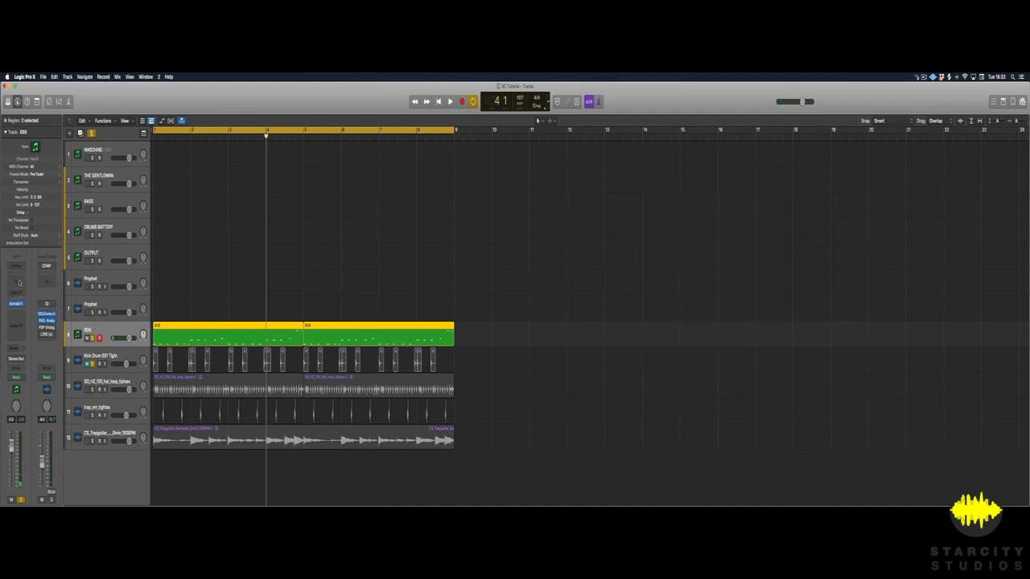
click(18, 282)
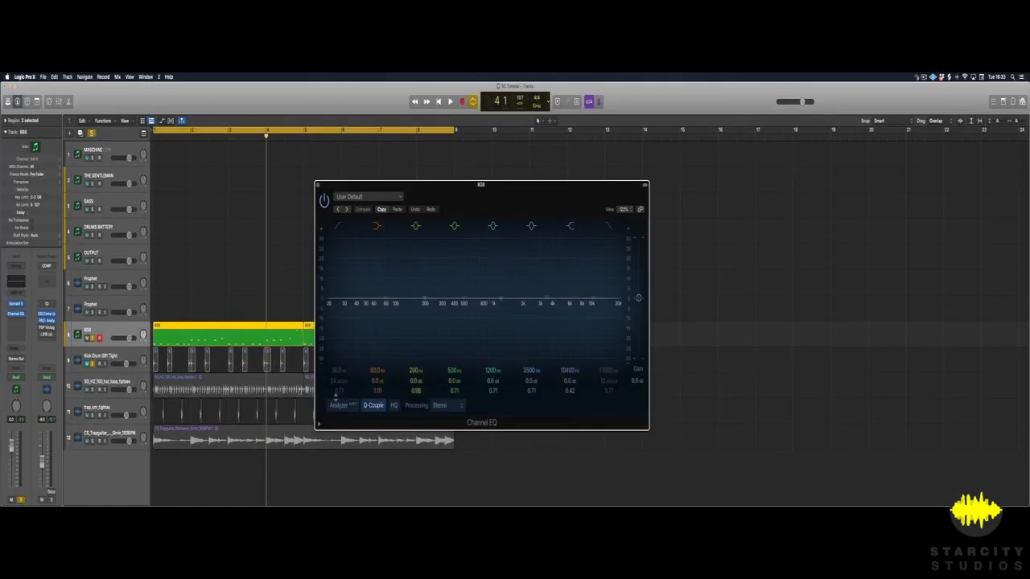
click(338, 405)
Step: Analyze the 808 in playback and apply a low cut at about 40 Hz with a 48 dB/oct slope
key(space)
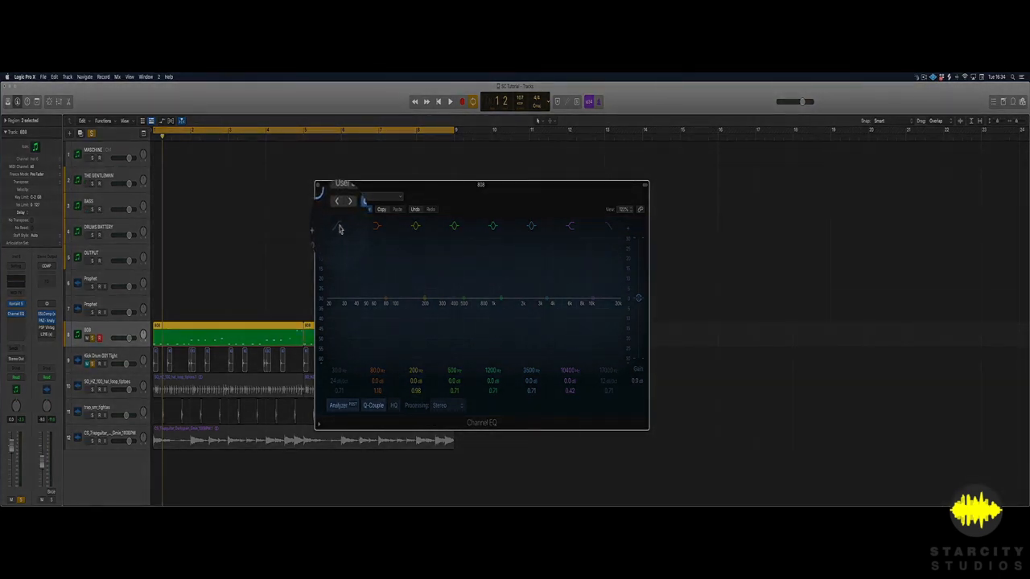
drag(339, 228, 359, 301)
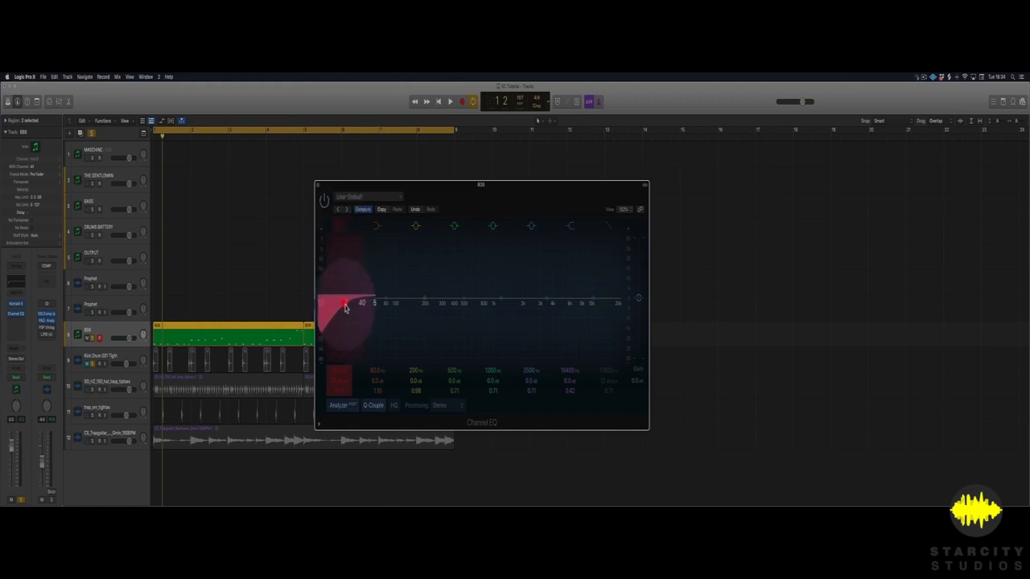
key(space)
key(space)
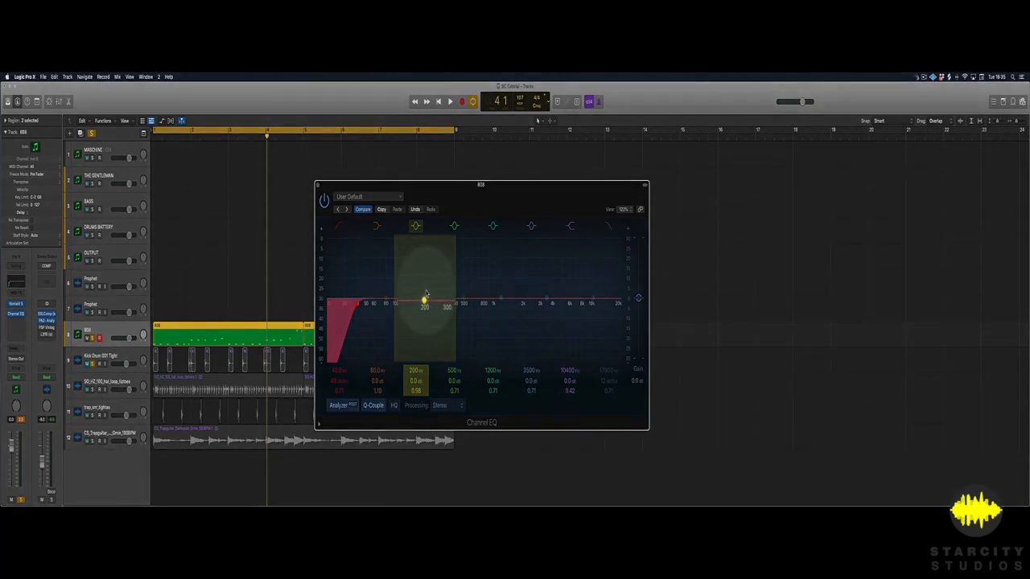
Step: Boost the 808's 200 Hz band by about 4.8 dB during playback
key(space)
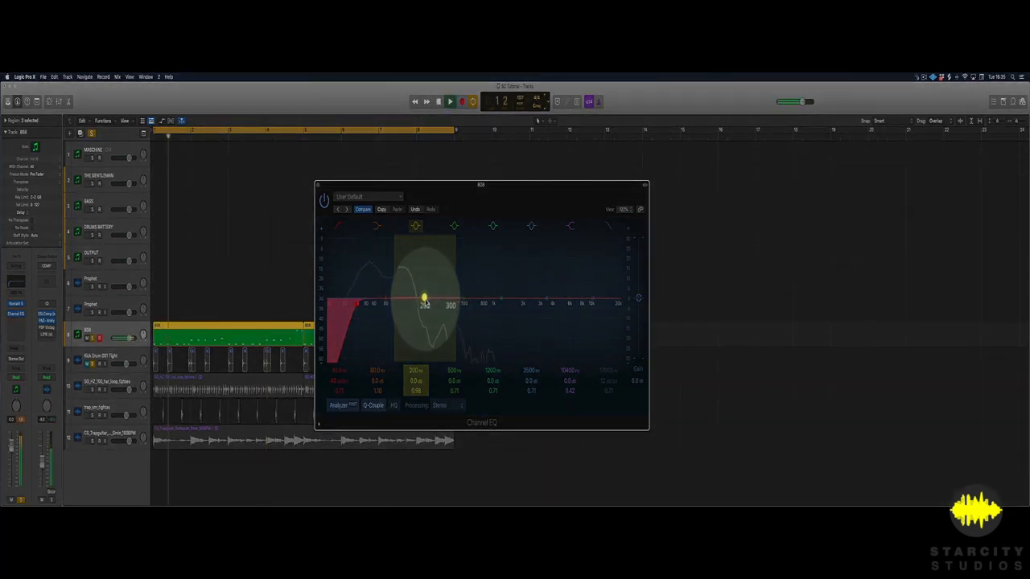
drag(426, 295, 424, 289)
key(space)
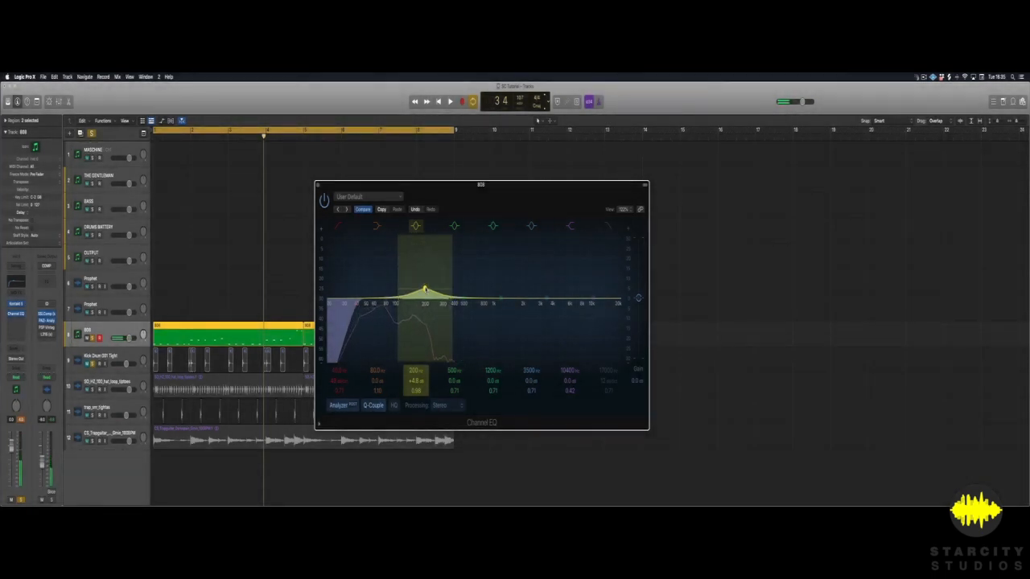
Step: Open the kick drum's Channel EQ, place it side by side with the 808's EQ, and play the project
click(126, 357)
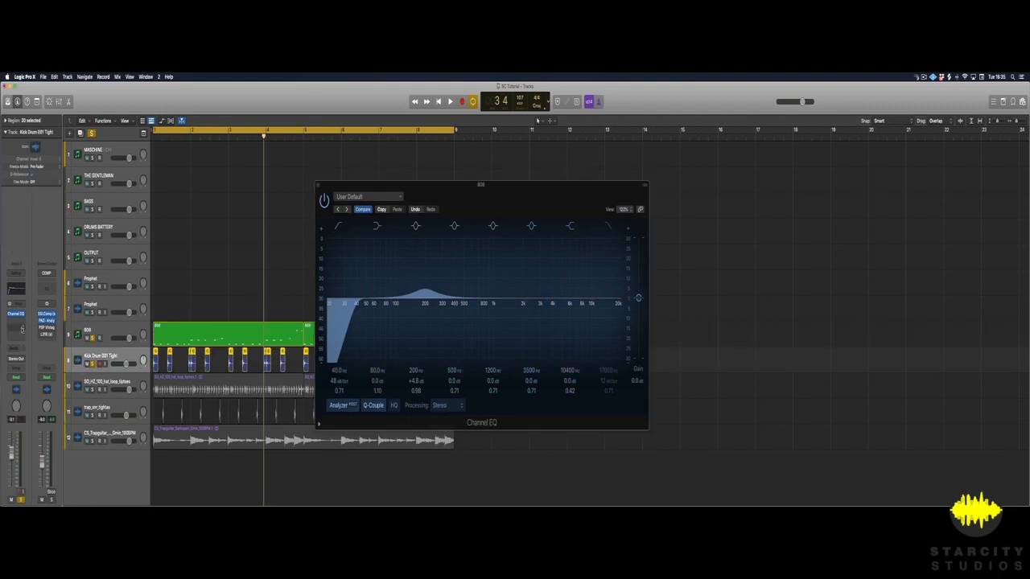
click(16, 314)
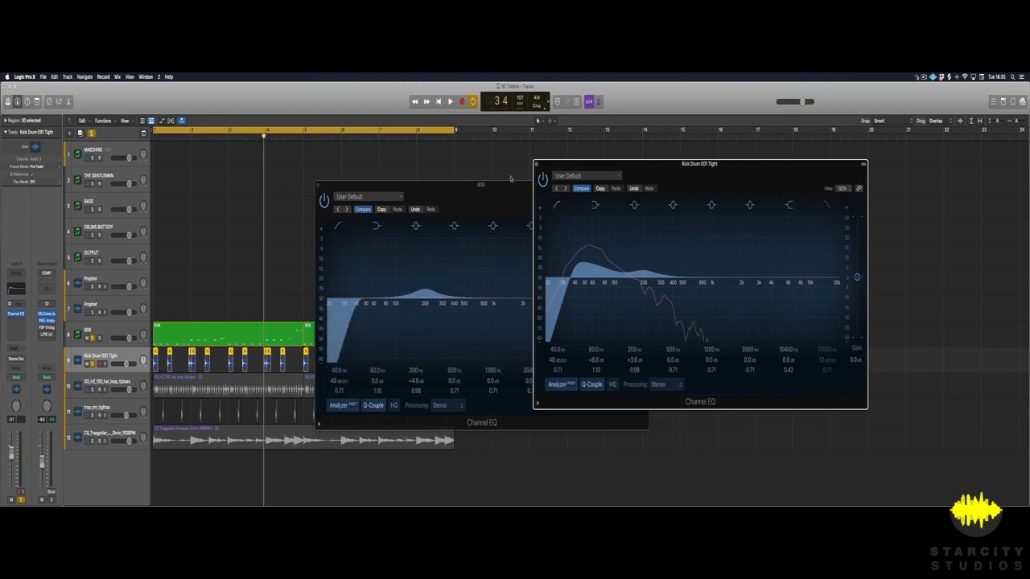
drag(569, 165, 80, 227)
drag(395, 187, 325, 226)
key(space)
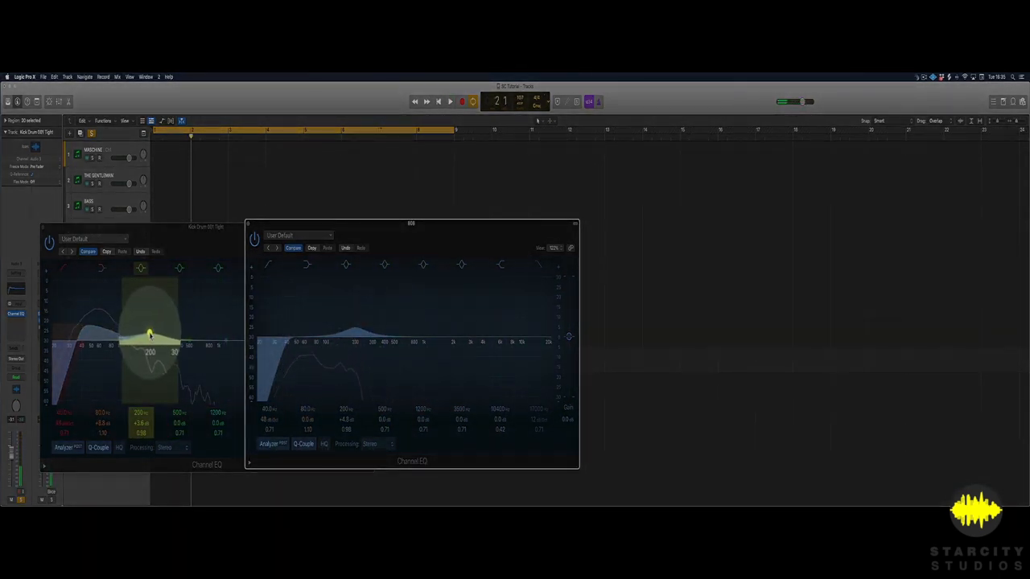
Step: Set the 200 Hz band to about +3.2 dB on the kick's EQ and +5.1 dB with a Q of 3.20 on the 808's
click(149, 335)
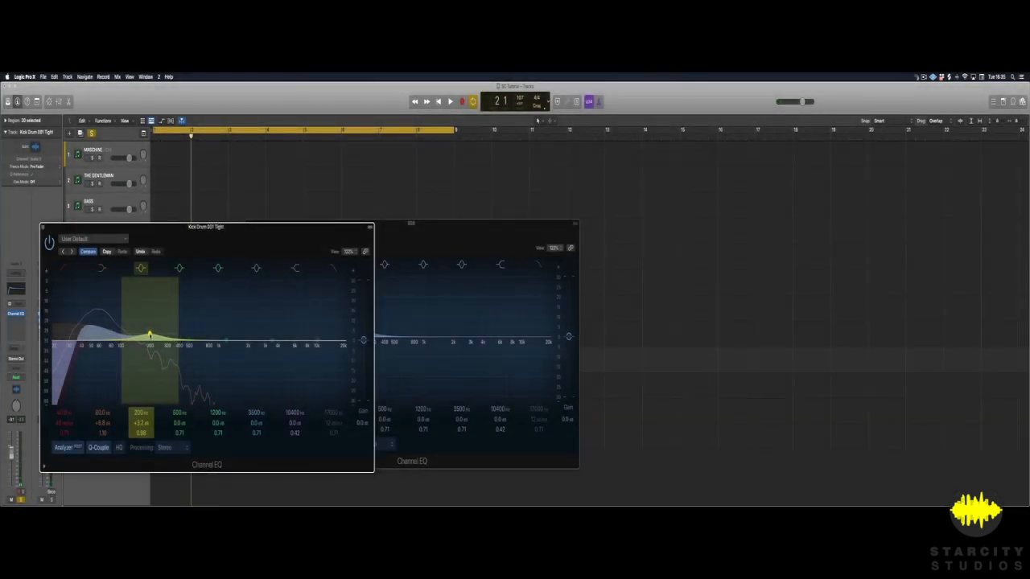
click(398, 331)
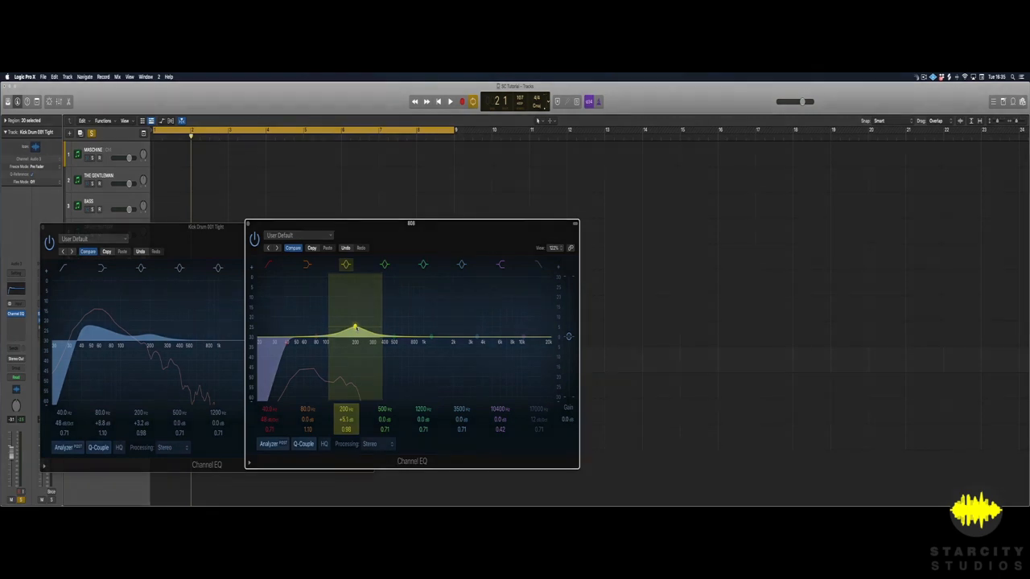
drag(355, 328, 374, 330)
Step: Boost the 808's 80 Hz band by about 6.4 dB with a Q of 1.90 during playback
click(317, 337)
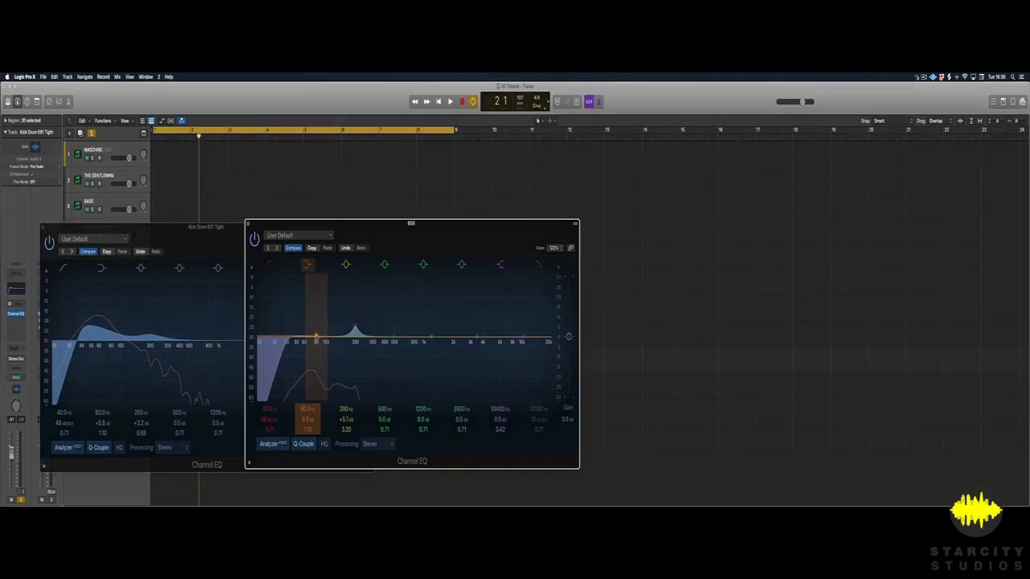
key(space)
drag(317, 337, 316, 324)
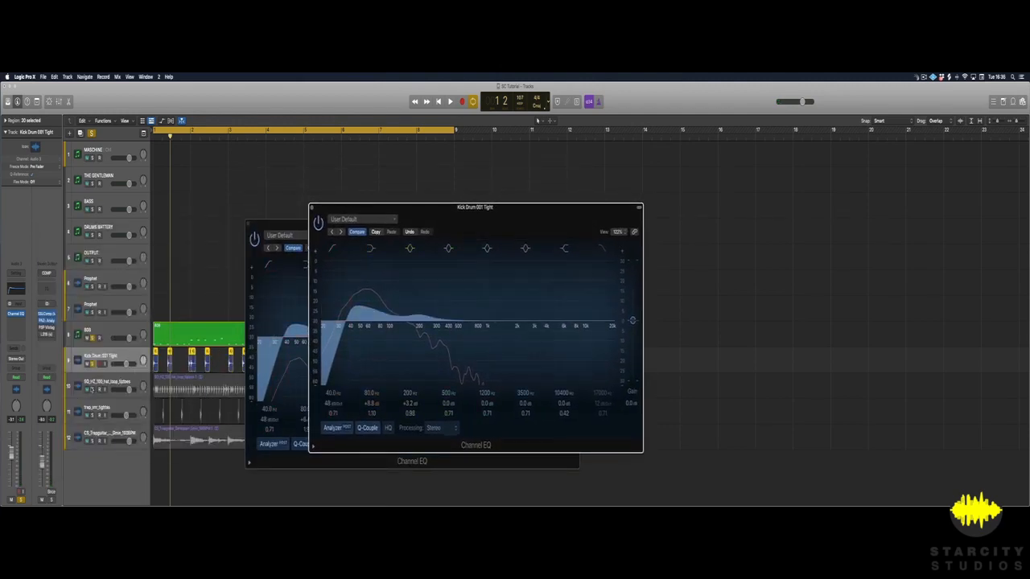
Step: Play the full beat with the hi-hat, snare and guitar tracks included, and close both EQ windows
key(space)
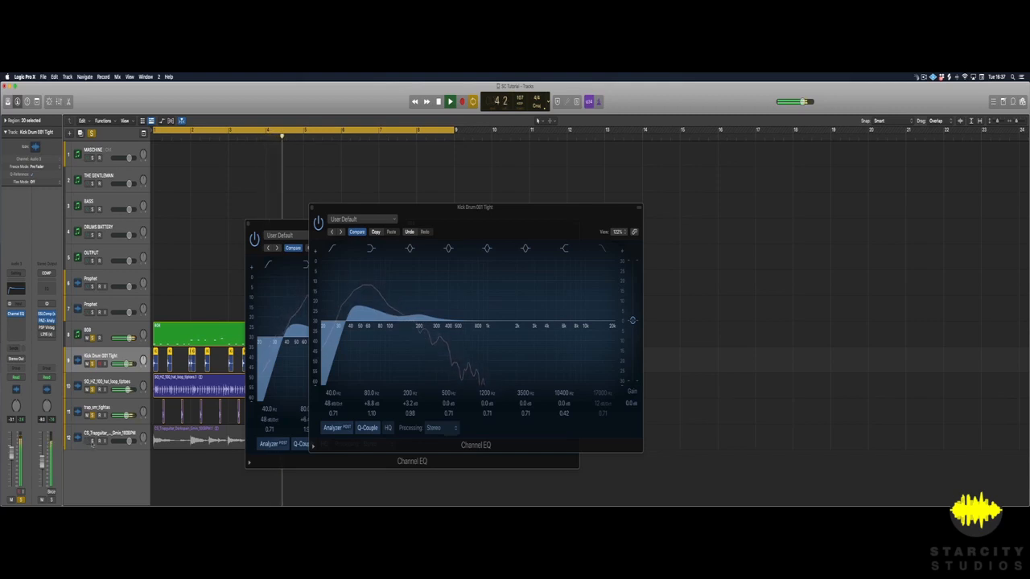
click(250, 224)
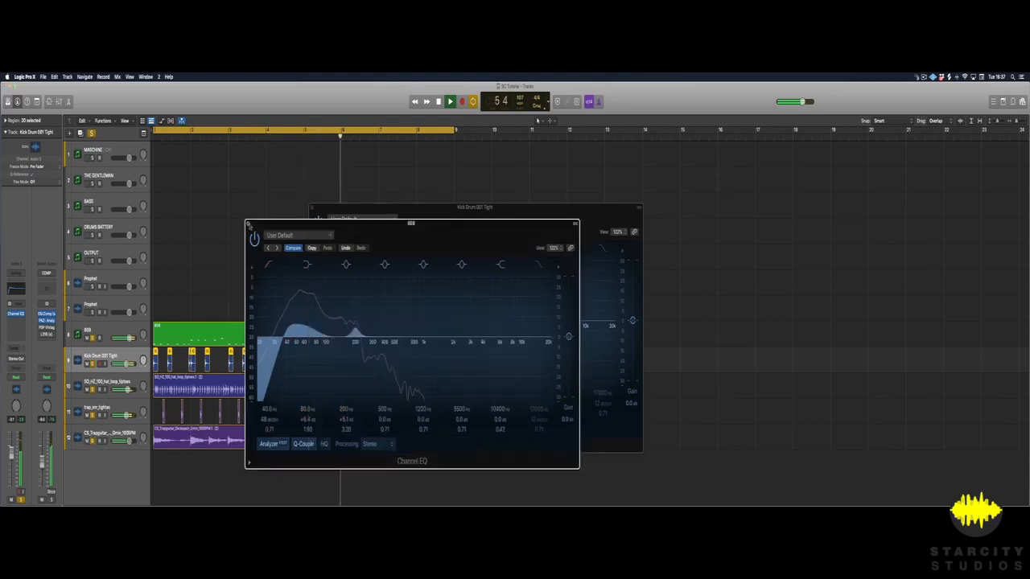
click(312, 208)
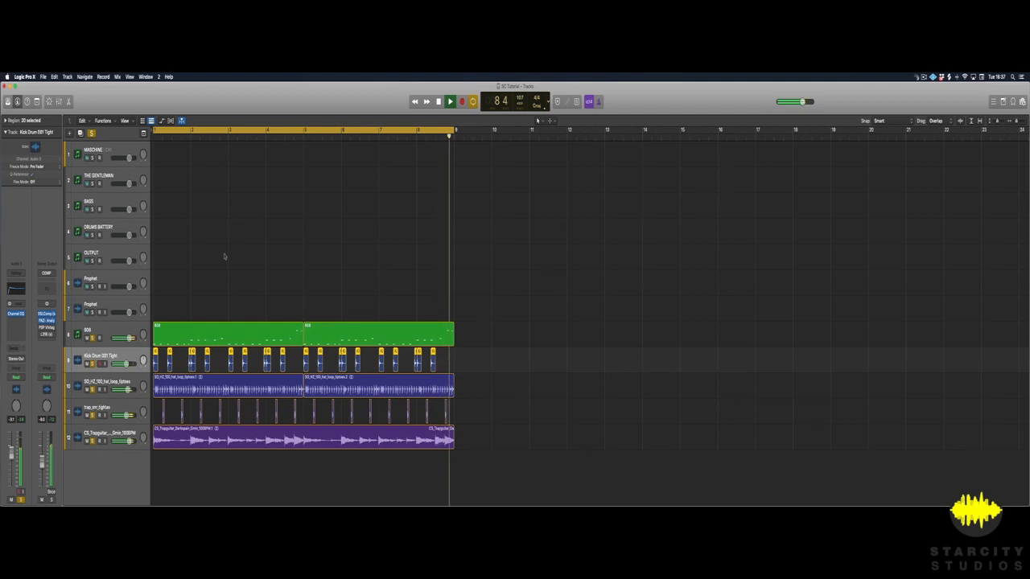
key(space)
Step: Select the 808 track and mute the kick, hi-hat, snare and guitar tracks
key(Up)
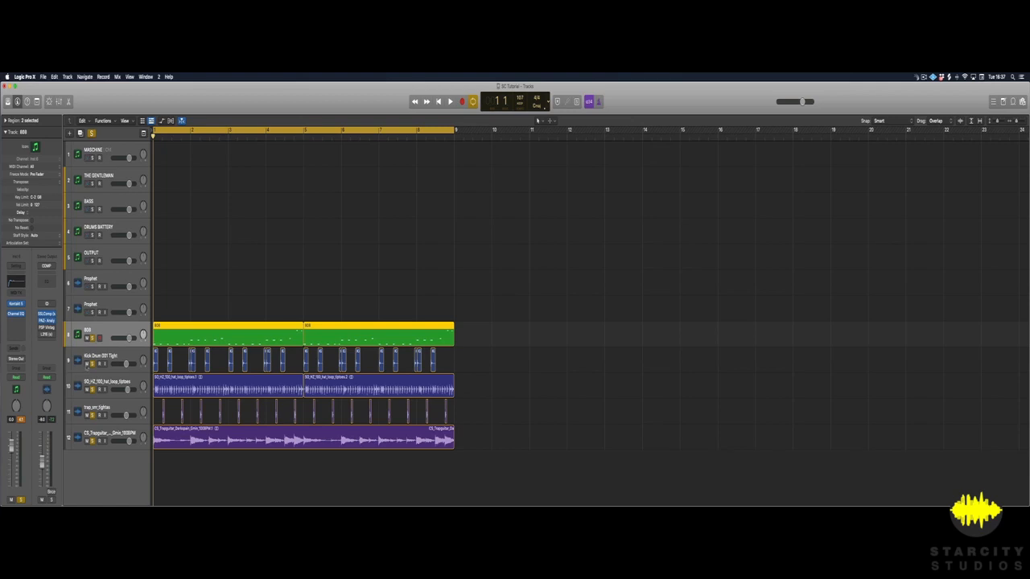
click(87, 390)
click(87, 441)
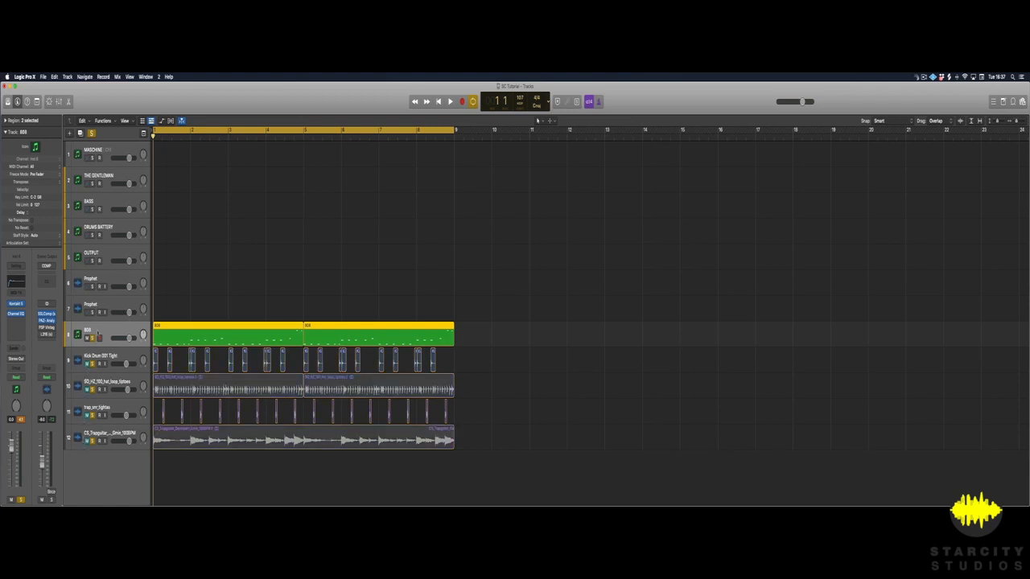
Step: Insert a Compressor after the Channel EQ on the 808 track and move its window clear of the bottom edge
click(17, 321)
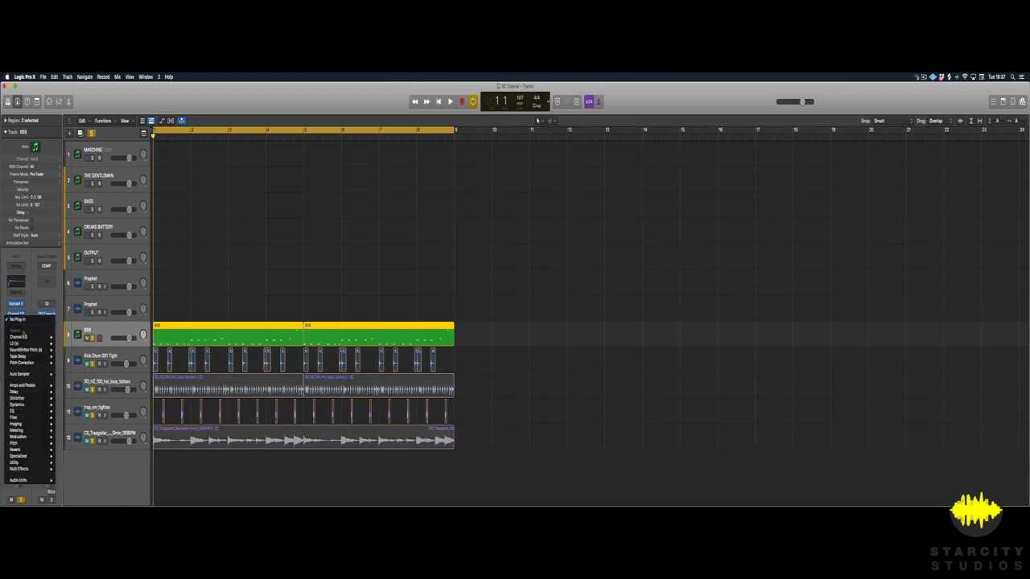
mouse_move(25, 337)
mouse_move(44, 405)
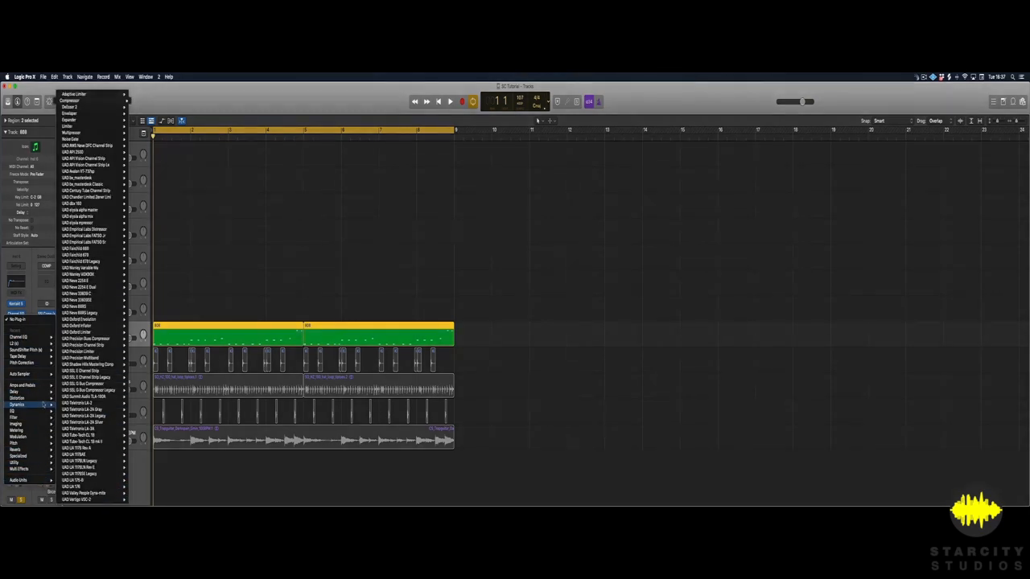
mouse_move(80, 100)
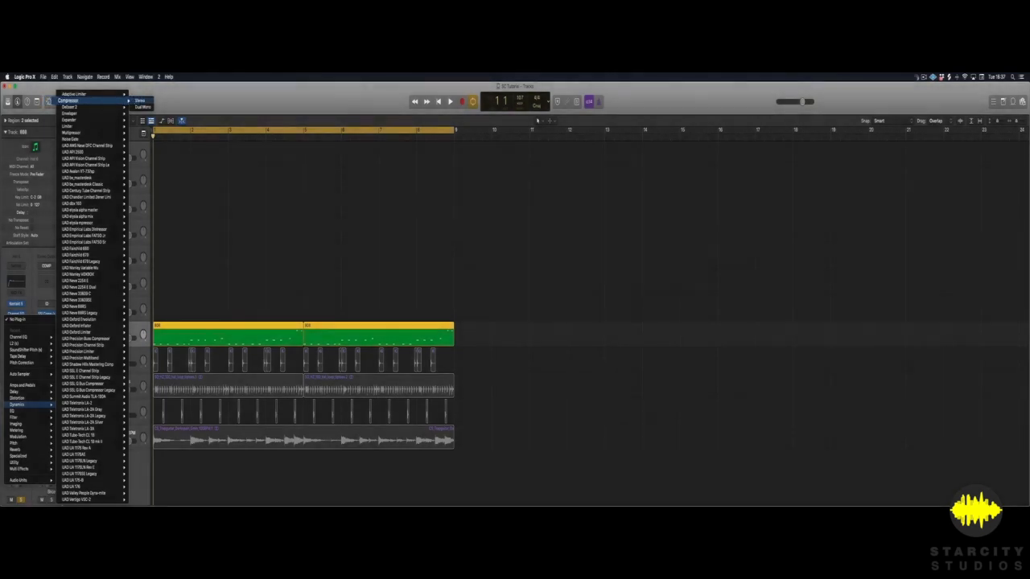
click(136, 110)
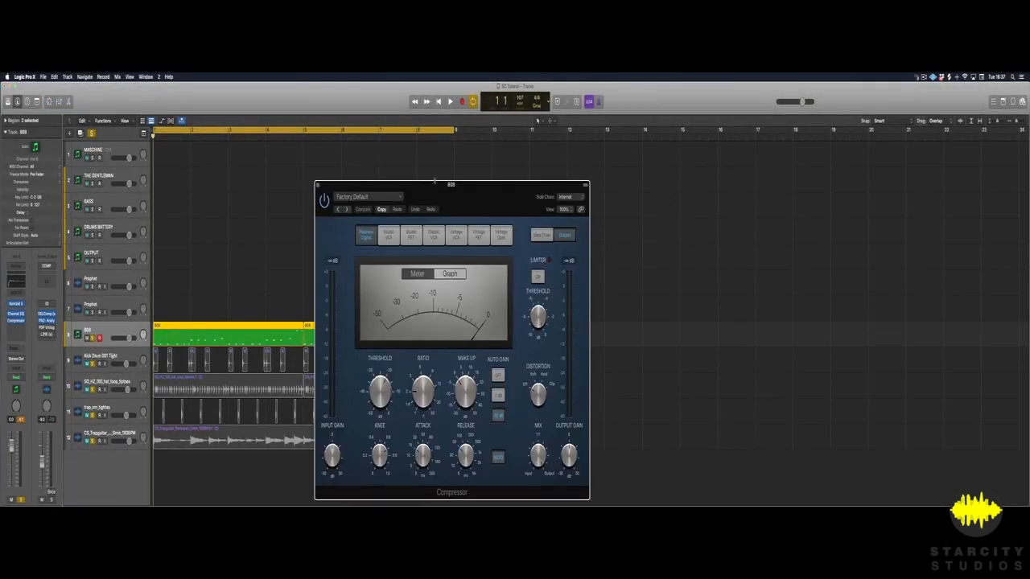
drag(436, 191, 407, 160)
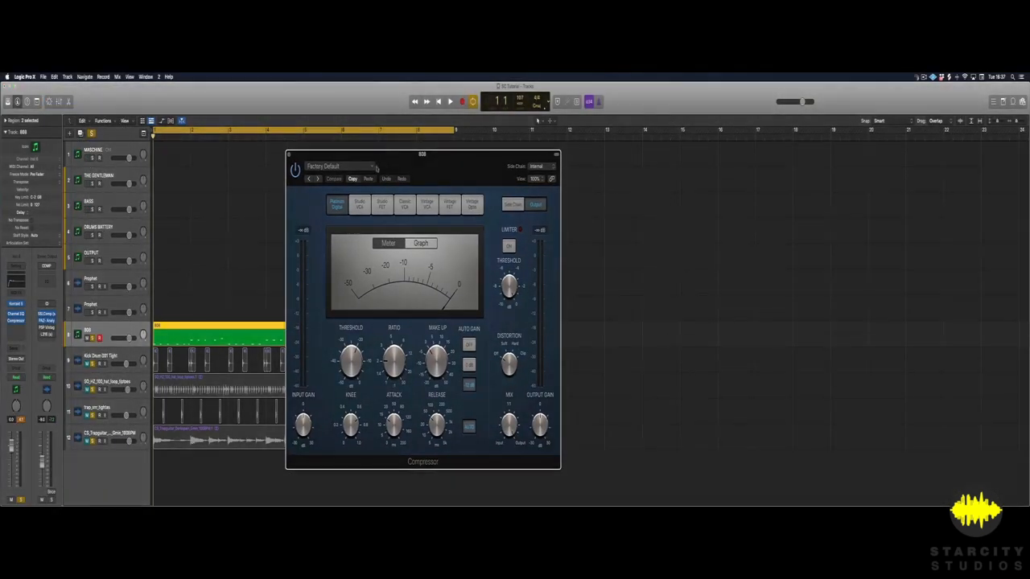
Step: Load the Bass Light guitar preset in the 808's compressor
click(338, 166)
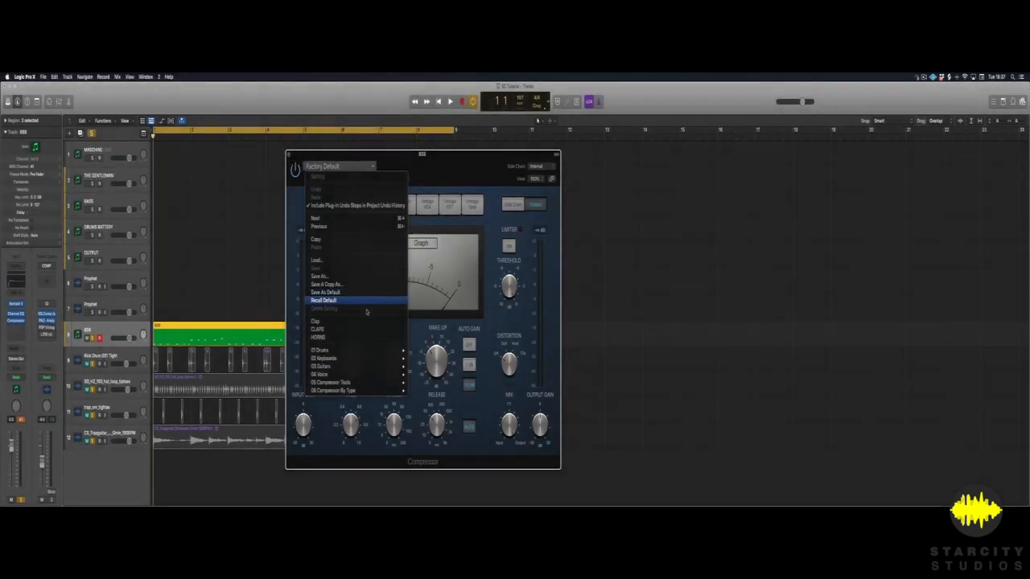
mouse_move(368, 350)
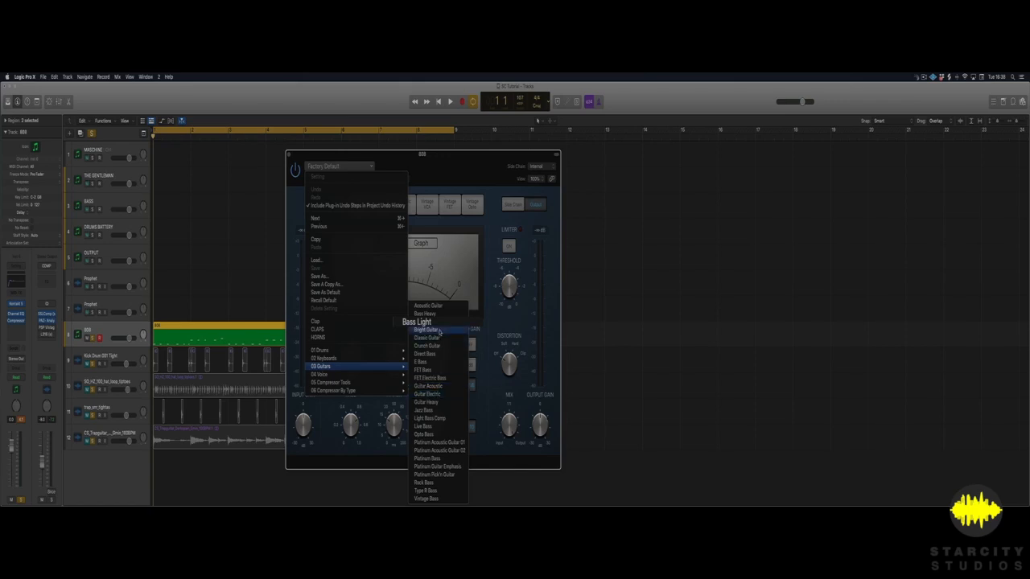
click(426, 322)
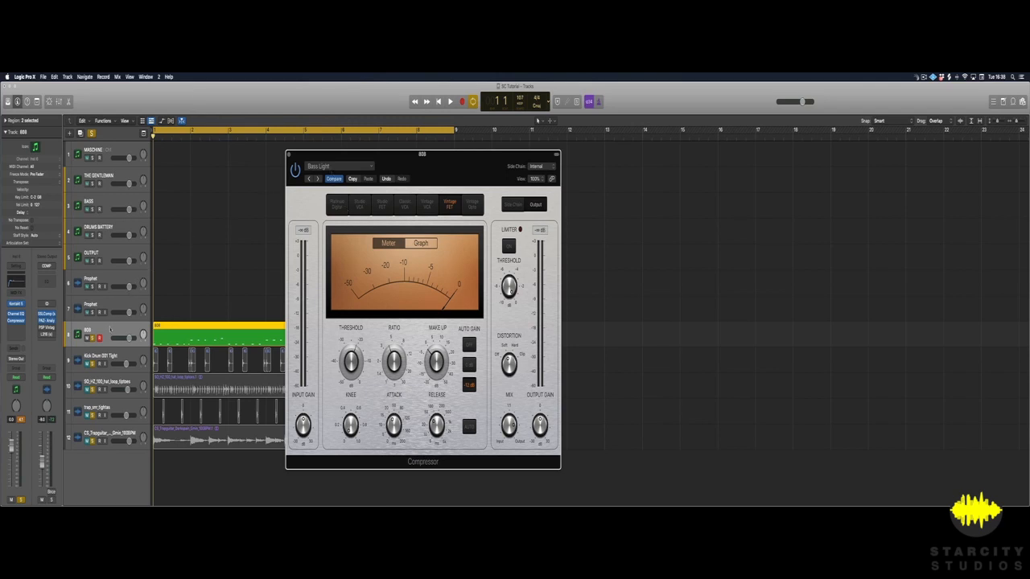
Step: Listen to the 808 in playback to judge the compressor's gain reduction
key(space)
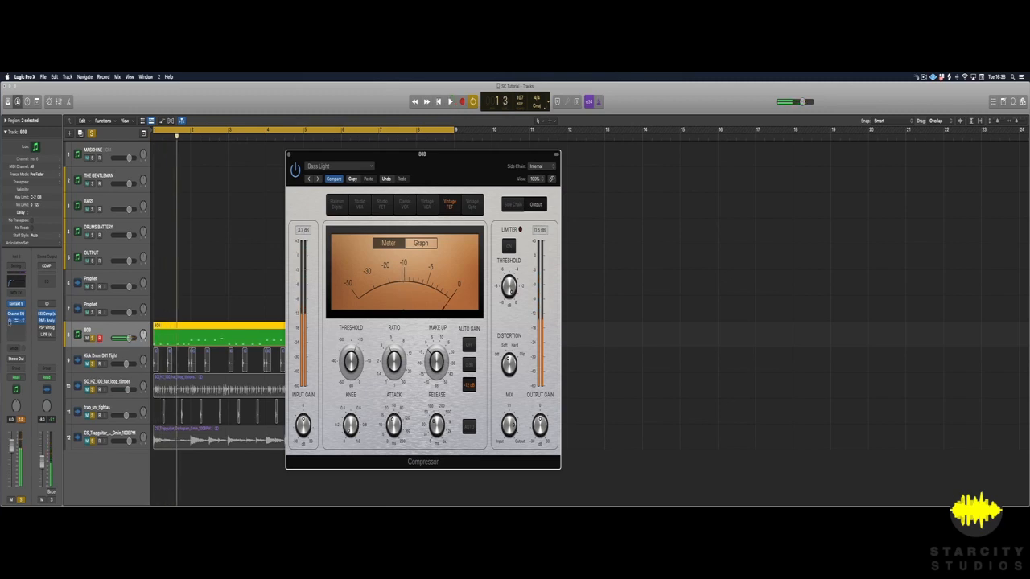
key(space)
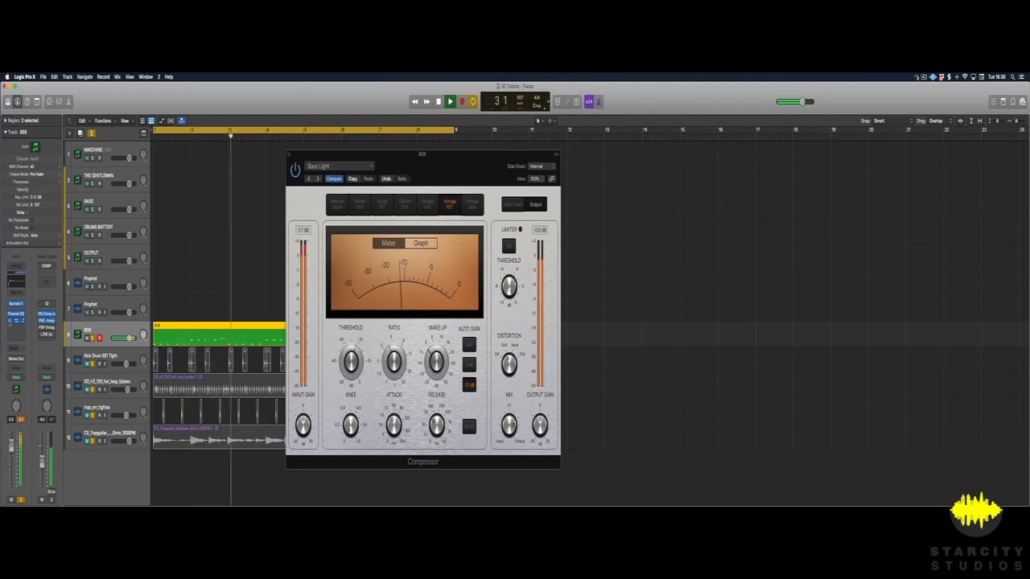
key(space)
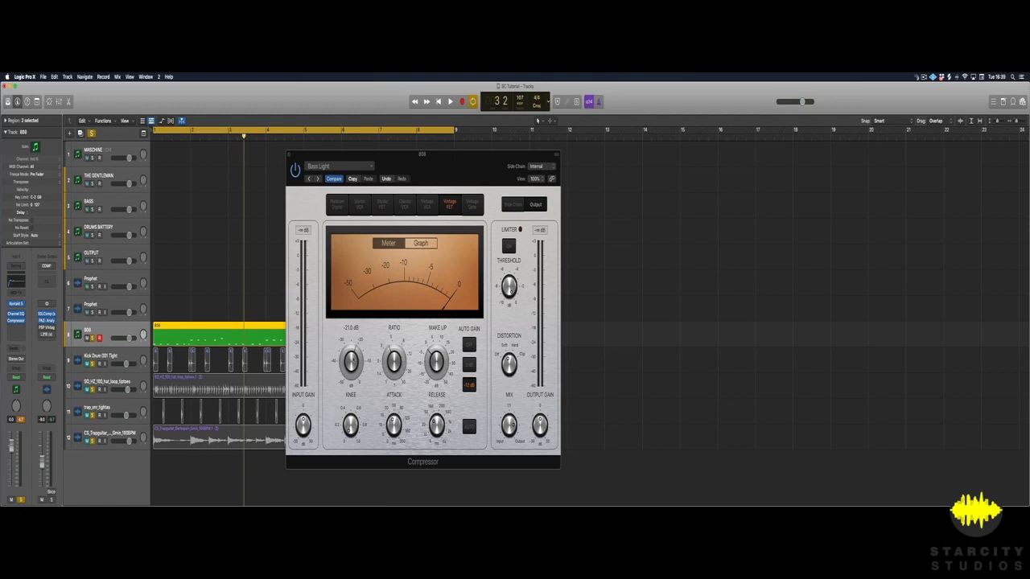
Step: Raise the 808 compressor's threshold to about -10.5 dB while checking the gain reduction in playback
key(space)
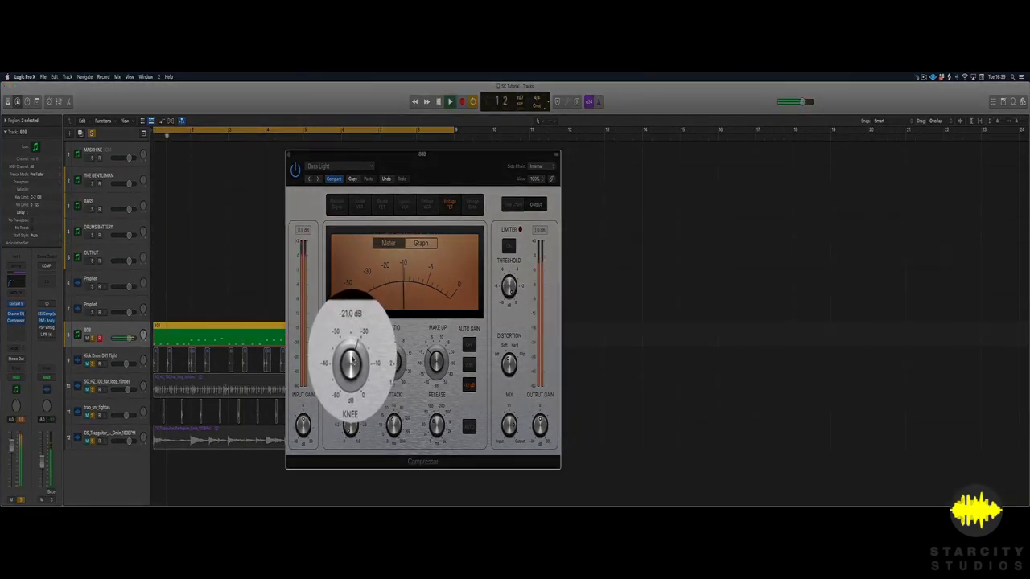
drag(356, 342, 352, 343)
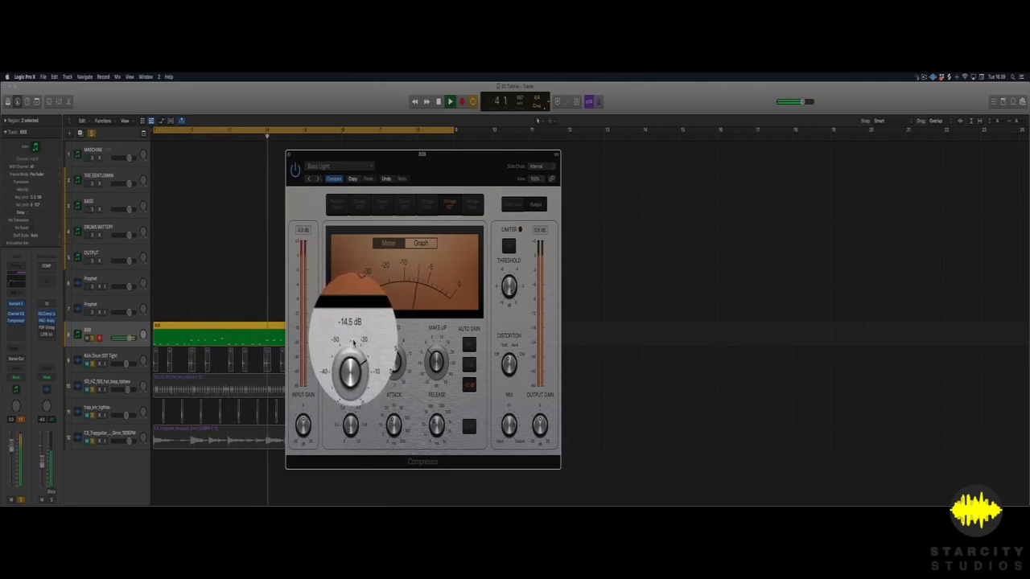
key(space)
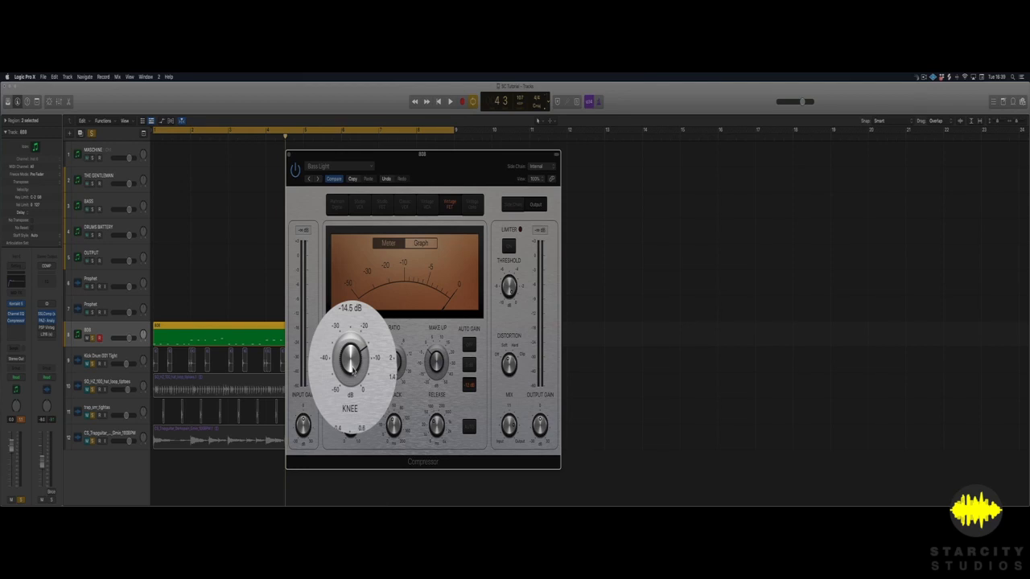
key(space)
drag(352, 369, 352, 363)
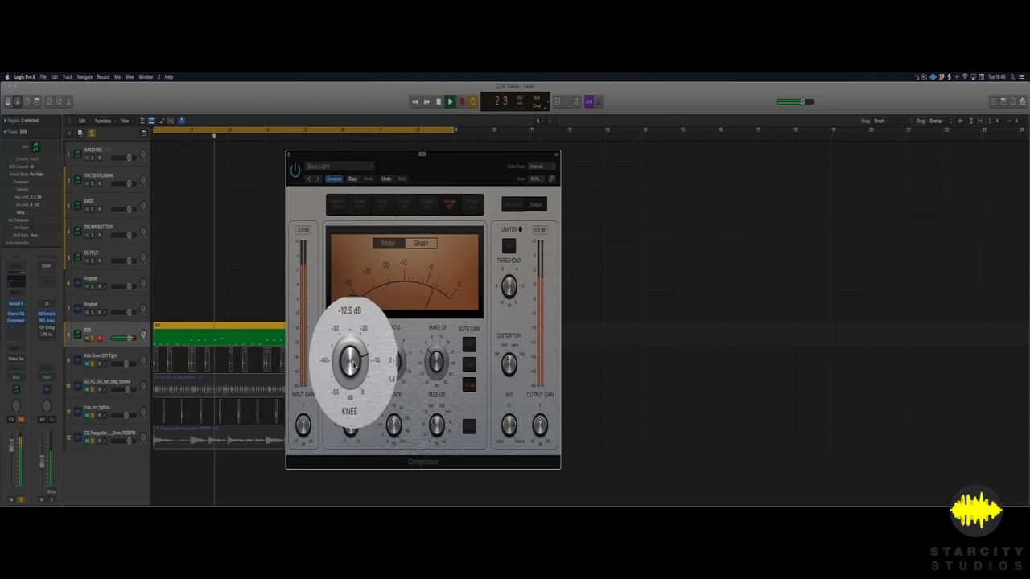
mouse_move(353, 364)
mouse_down()
mouse_move(355, 404)
mouse_move(354, 366)
mouse_up()
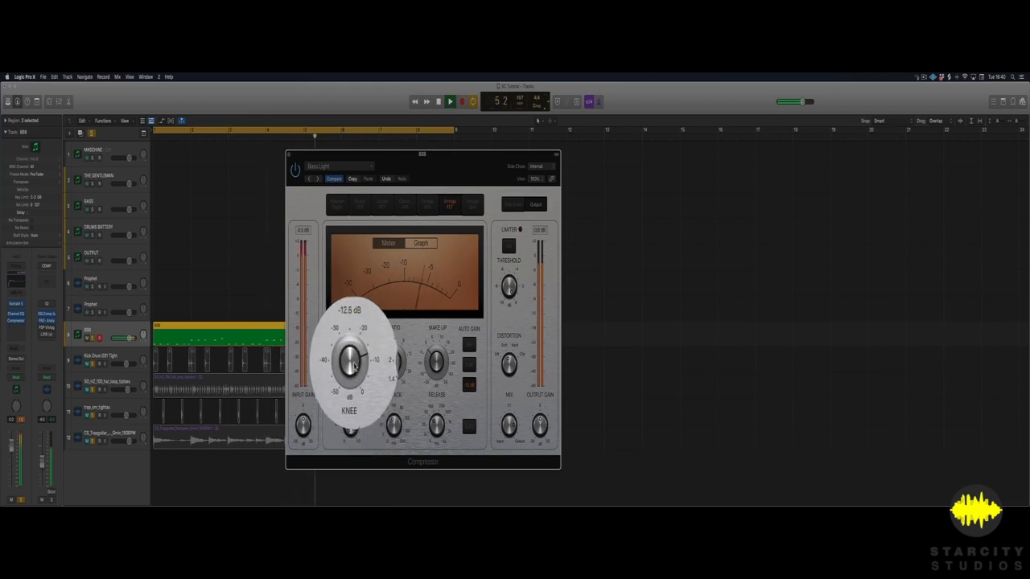
drag(354, 367, 356, 362)
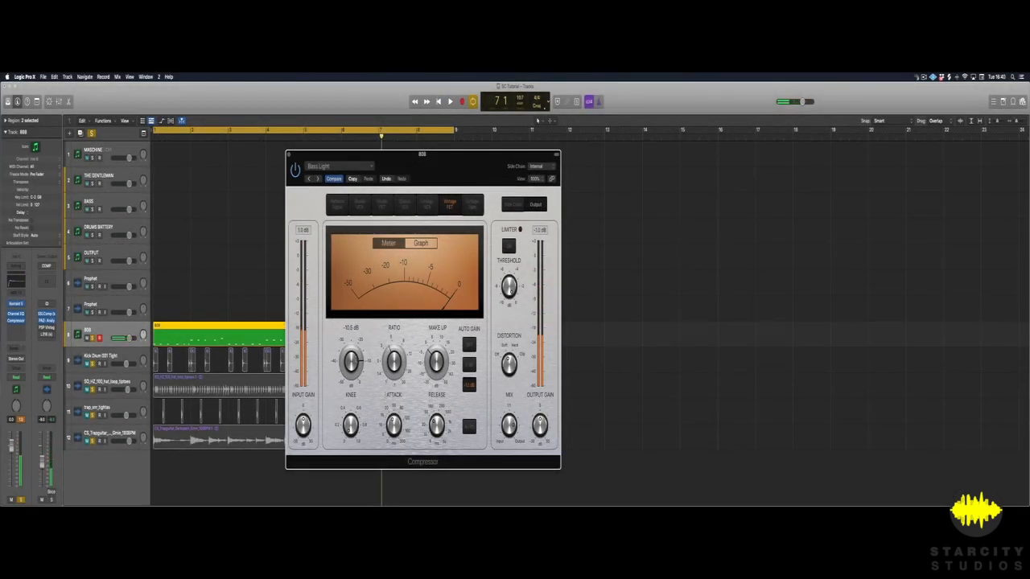
Step: Set the 808 compressor's attack to about 11 ms during playback
mouse_move(393, 424)
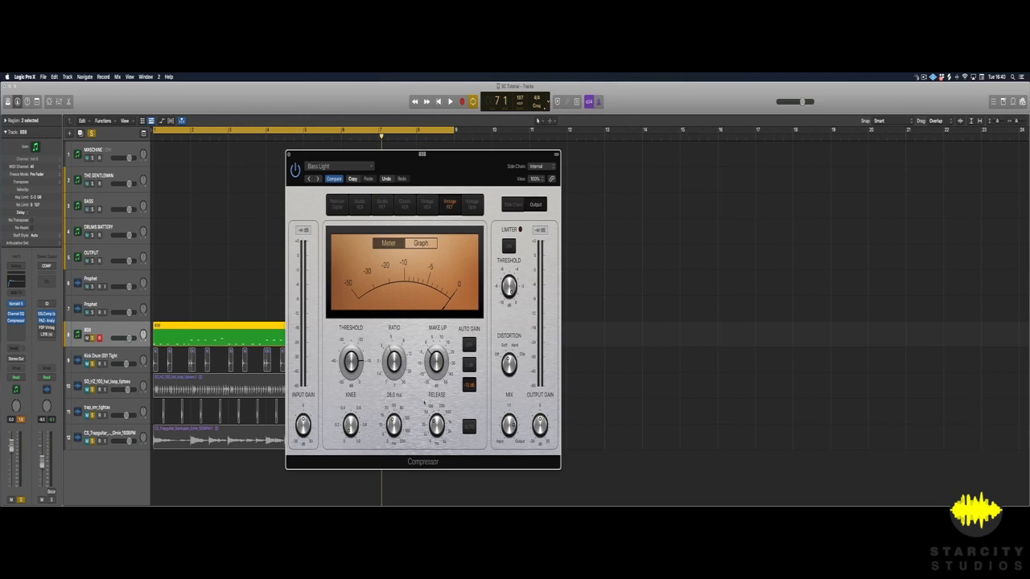
drag(435, 424, 435, 417)
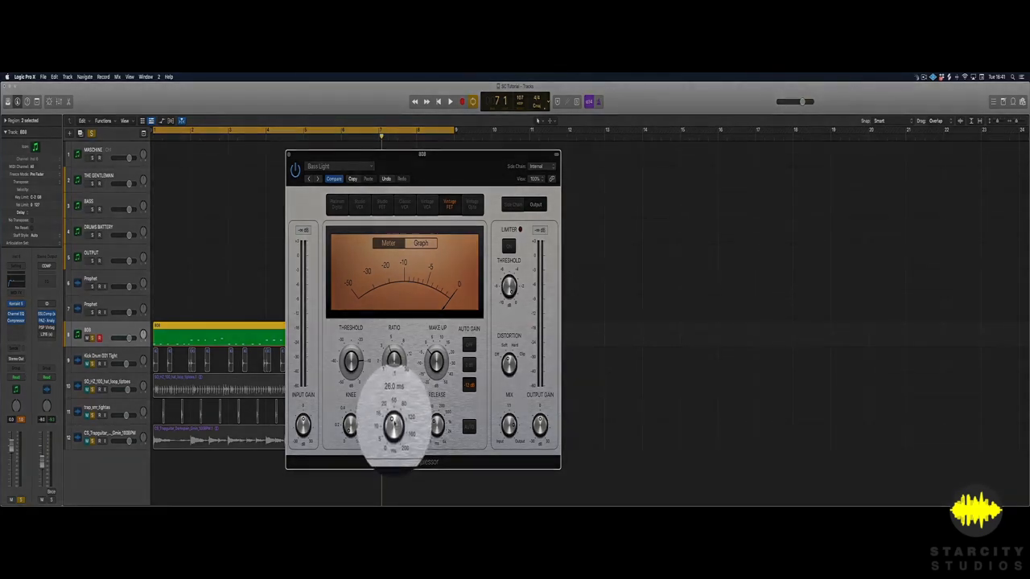
key(space)
drag(408, 405, 390, 440)
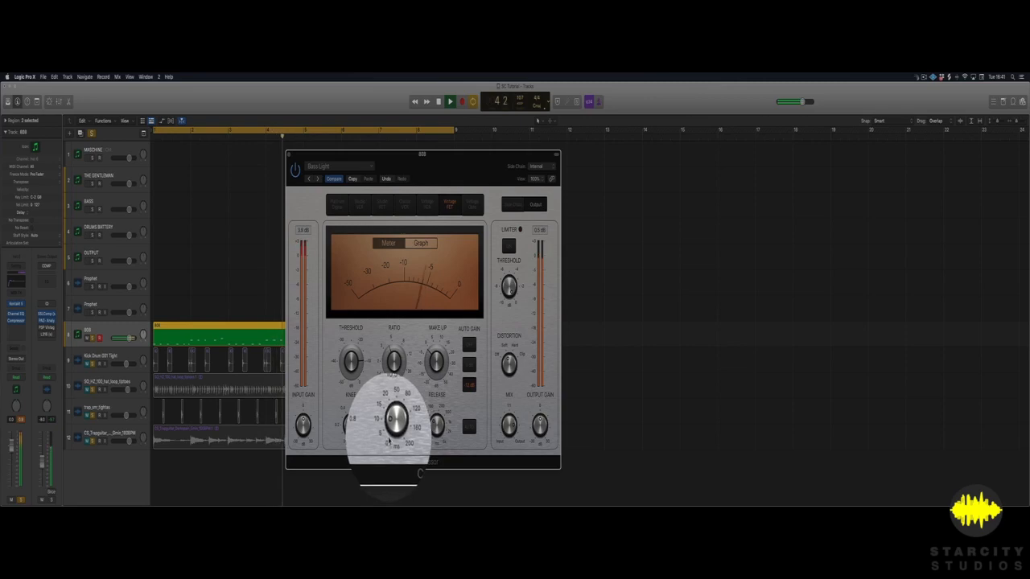
drag(387, 441, 389, 441)
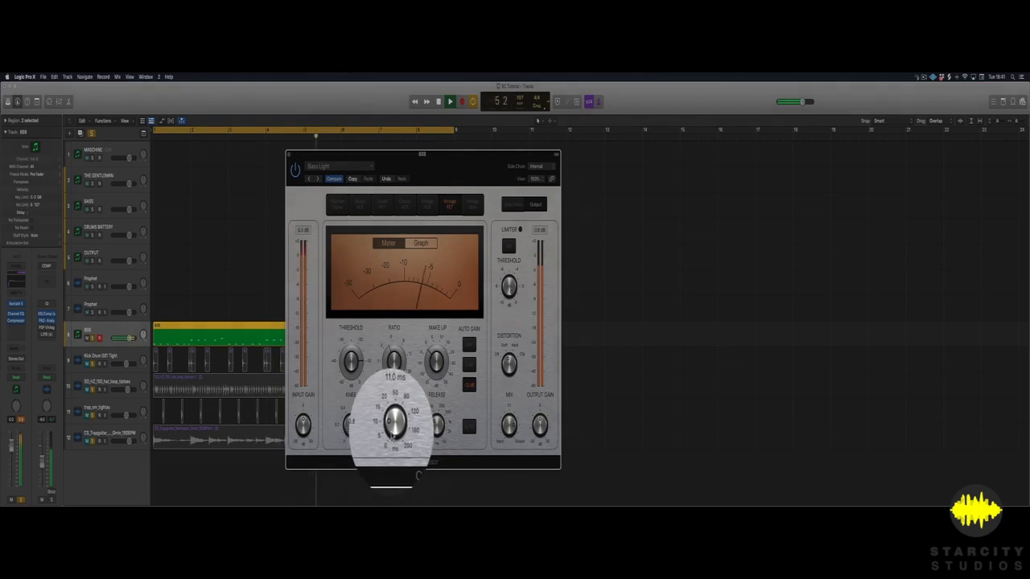
key(space)
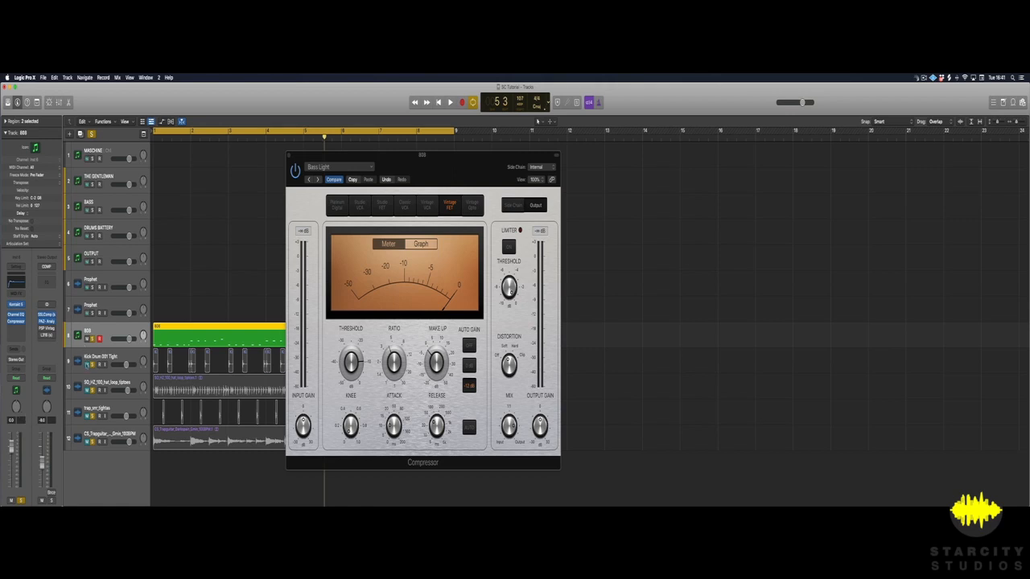
Step: Play the beat with the kick, hi-hat, snare and guitar tracks unmuted, close the compressor, and enlarge the track heights
key(space)
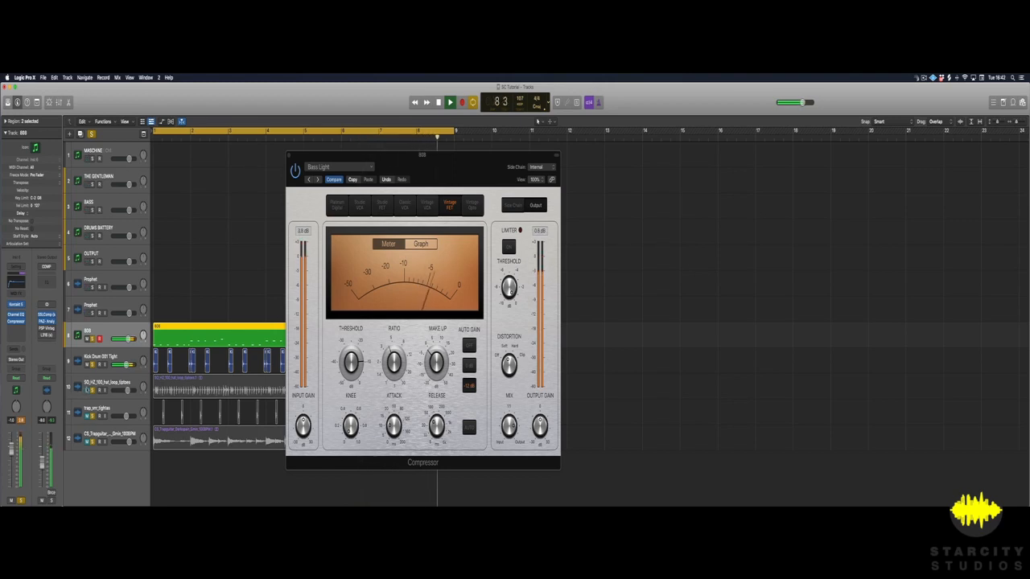
key(ctrl+m)
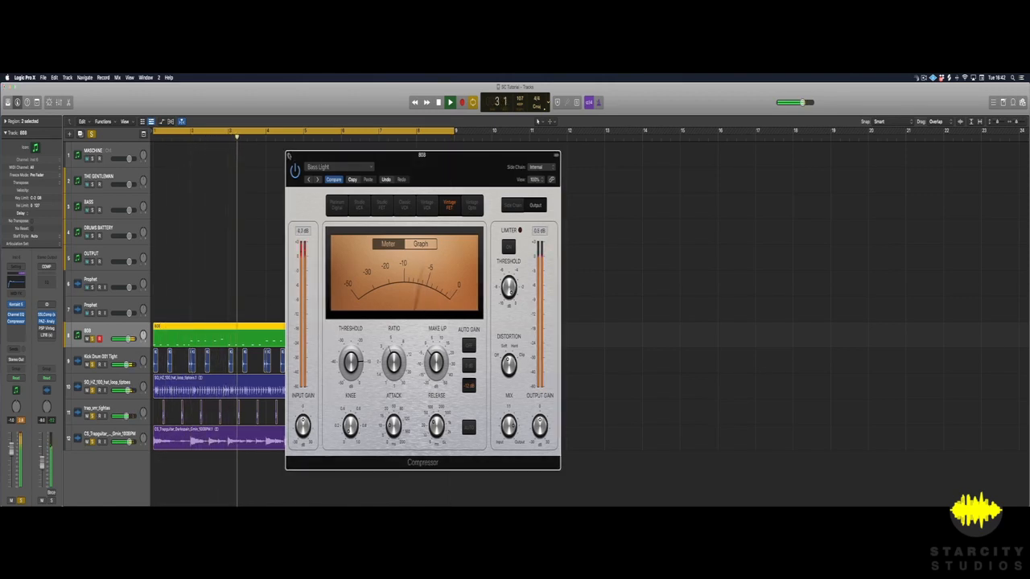
click(288, 155)
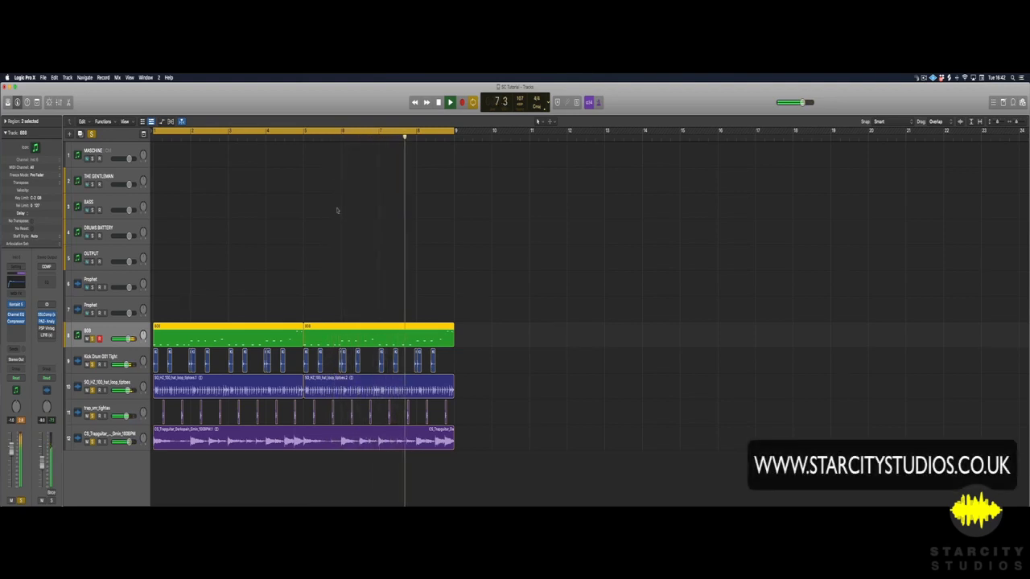
key(super+Down)
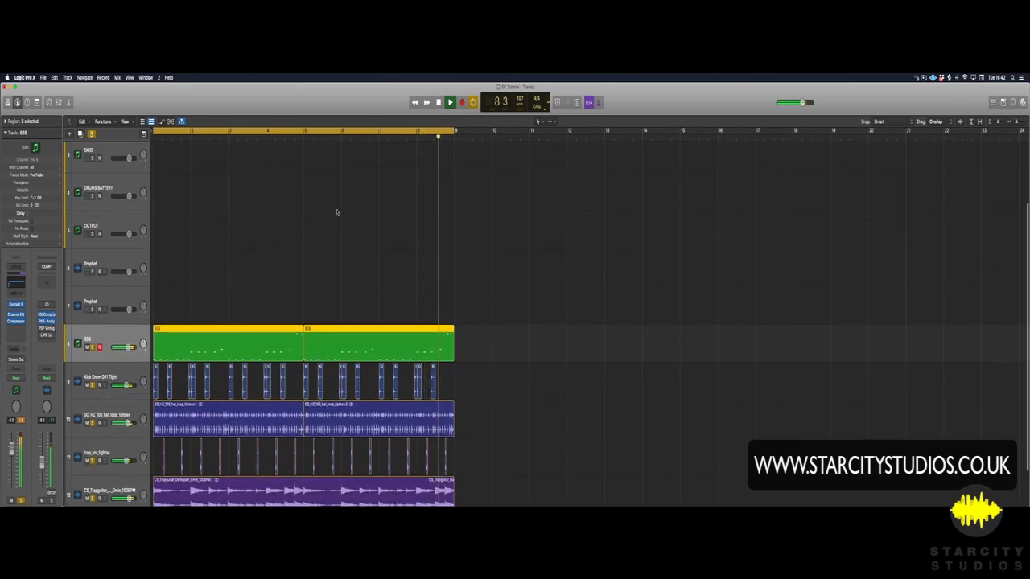